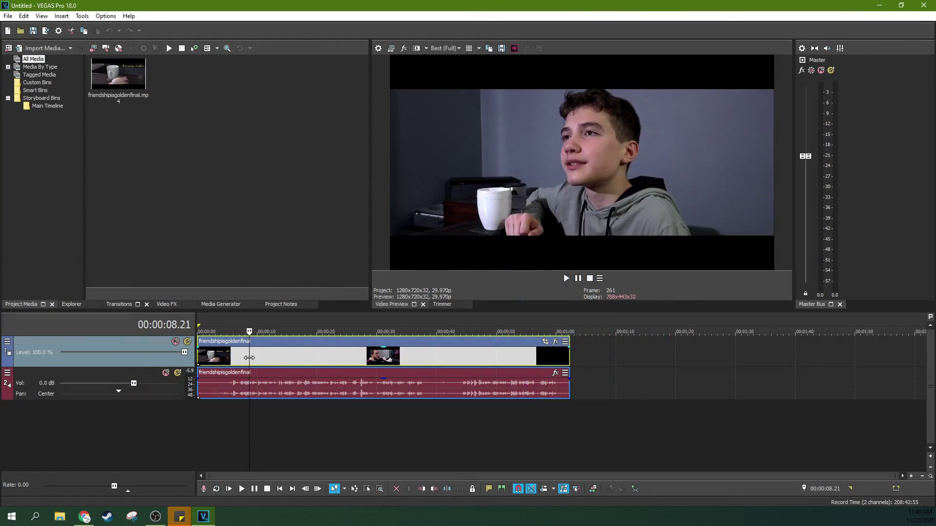
Preview the clip at several points between about 6 and 51 seconds.
{"action": "left_click", "coordinate": [361, 360]}
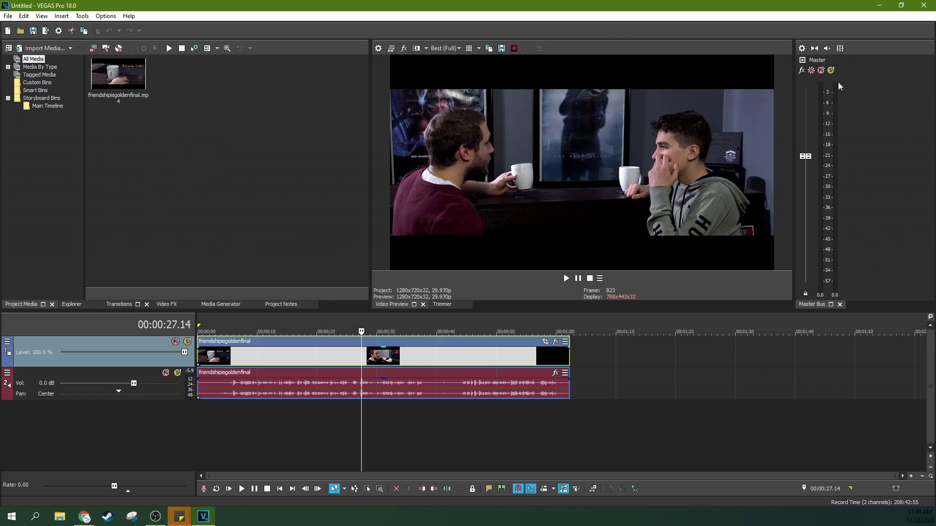
{"action": "left_click", "coordinate": [234, 390]}
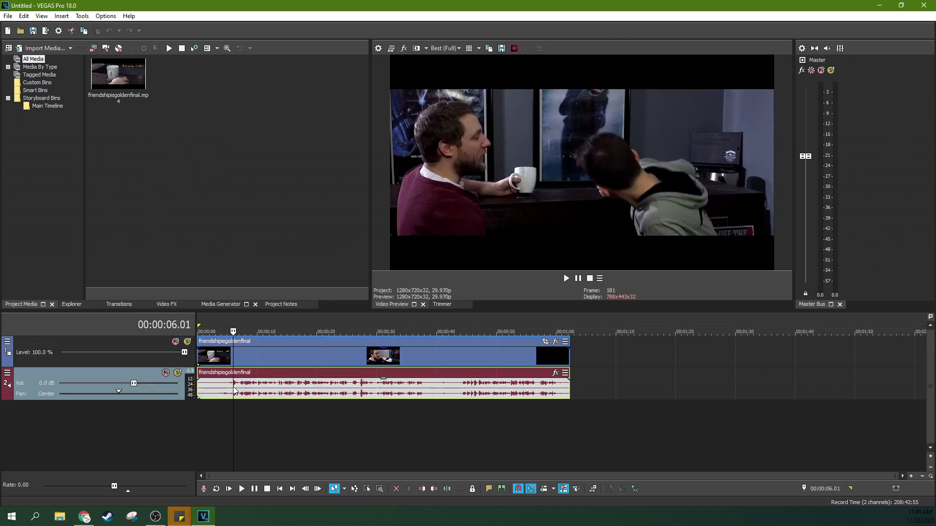
{"action": "left_click", "coordinate": [262, 385]}
{"action": "left_click", "coordinate": [335, 375]}
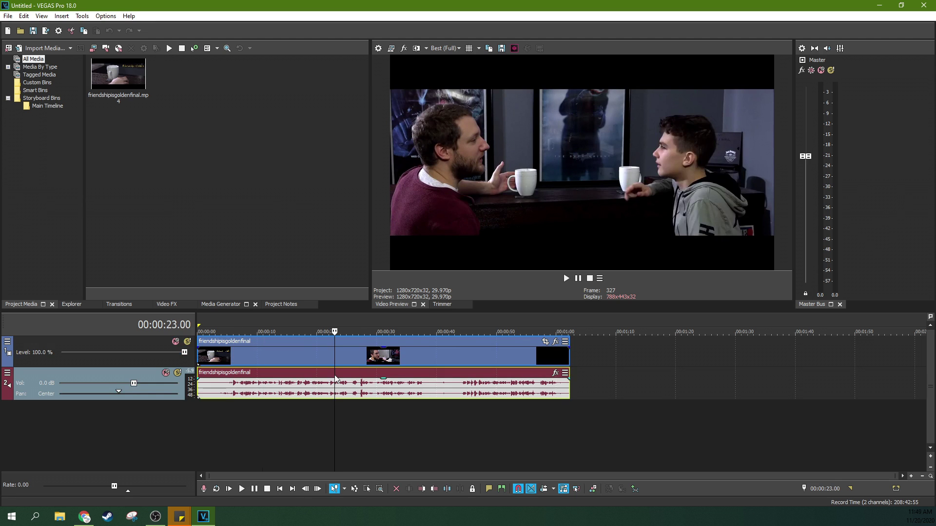
{"action": "left_click", "coordinate": [422, 375]}
{"action": "left_click", "coordinate": [285, 375]}
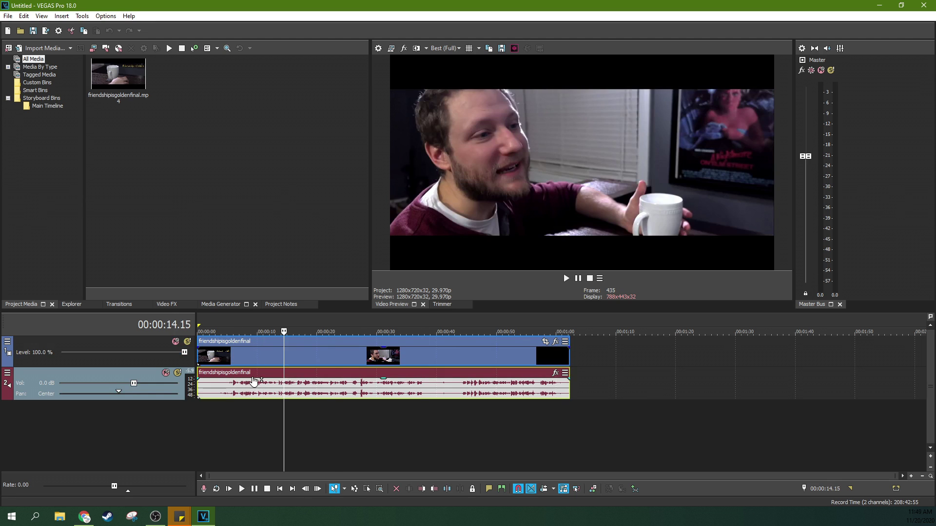
{"action": "left_click", "coordinate": [256, 375]}
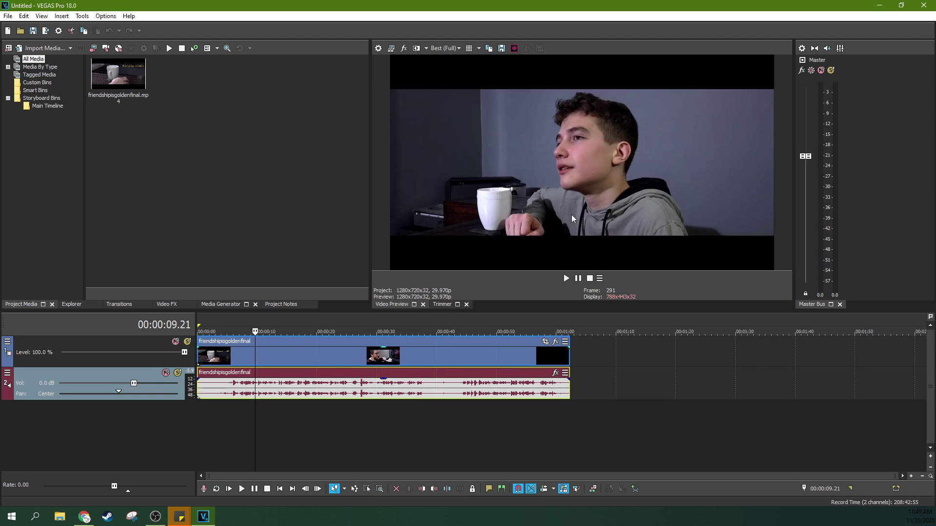
{"action": "left_click", "coordinate": [470, 385]}
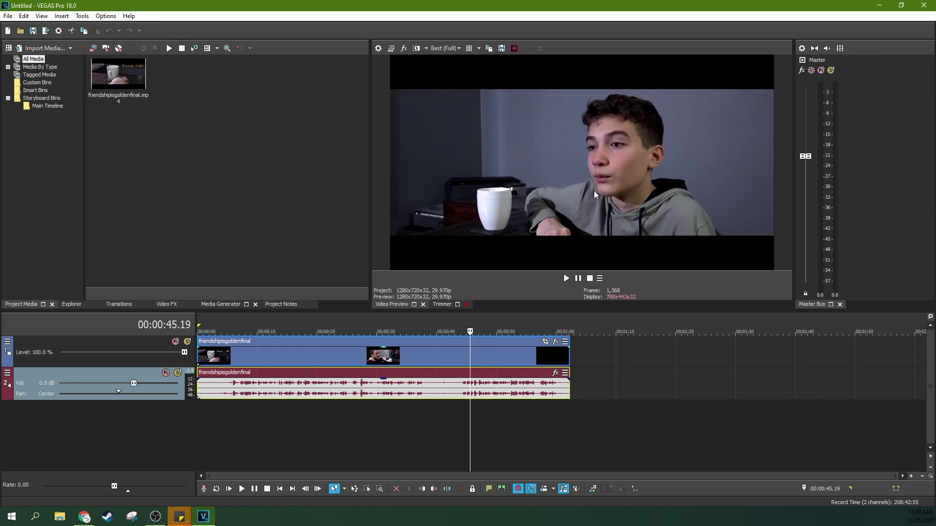
{"action": "left_click", "coordinate": [507, 371]}
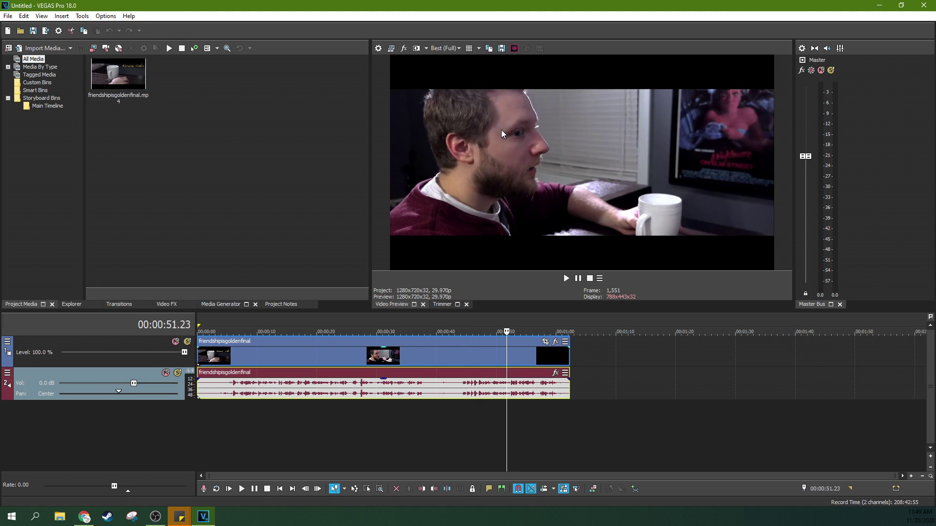
{"action": "left_click", "coordinate": [273, 363]}
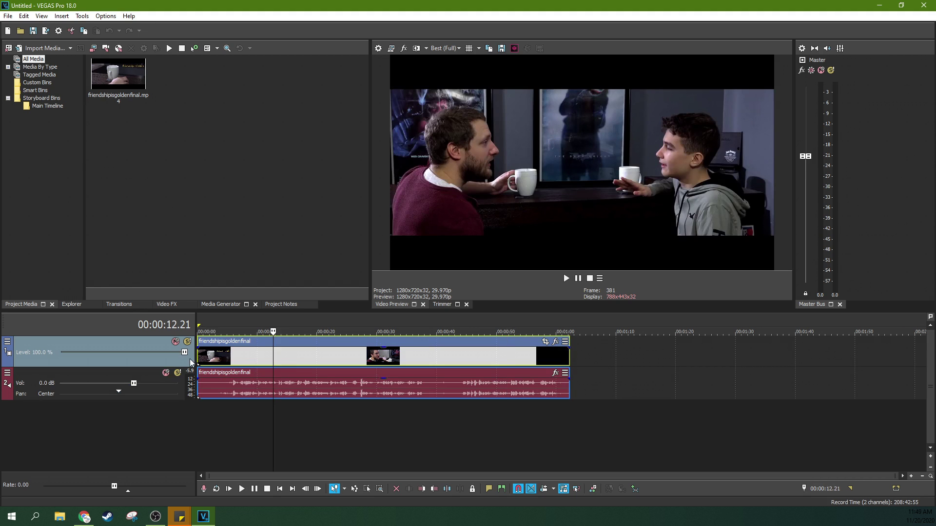
{"action": "left_click", "coordinate": [237, 369]}
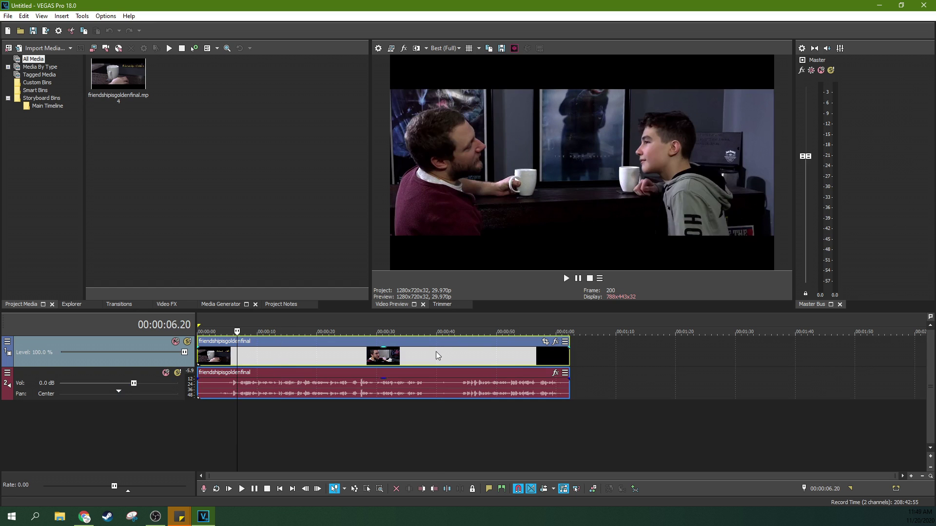
Set the playback start at 13 seconds and listen to the original audio.
{"action": "left_click", "coordinate": [436, 352]}
{"action": "left_click", "coordinate": [423, 364]}
{"action": "left_click", "coordinate": [398, 364]}
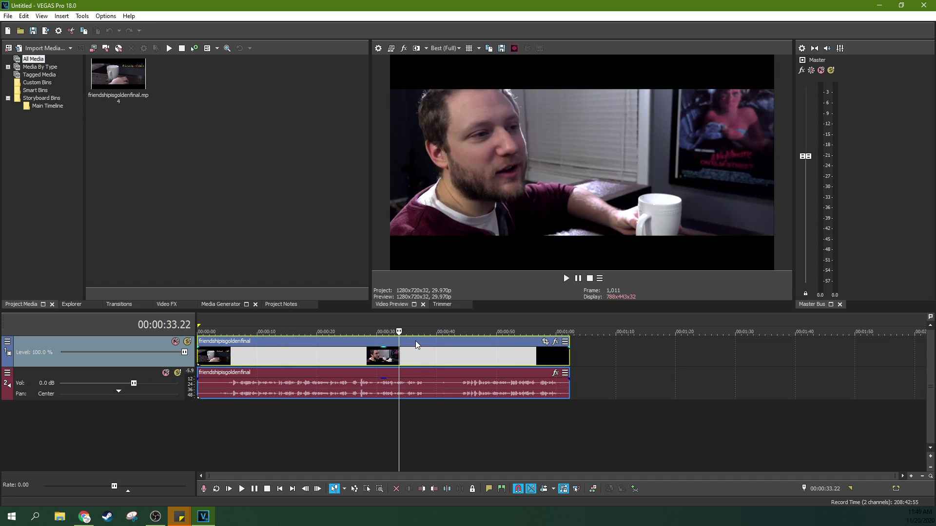
{"action": "left_click", "coordinate": [229, 364]}
{"action": "left_click", "coordinate": [259, 359]}
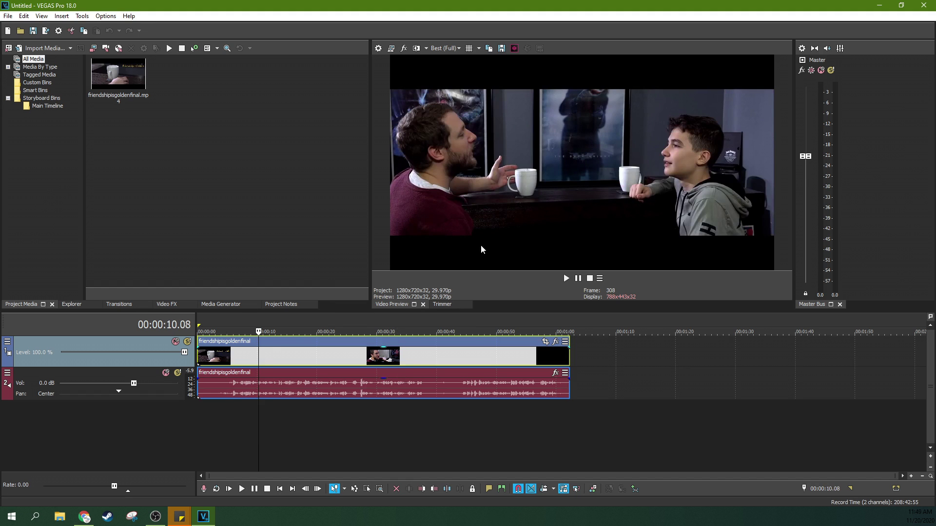
{"action": "left_click", "coordinate": [279, 360]}
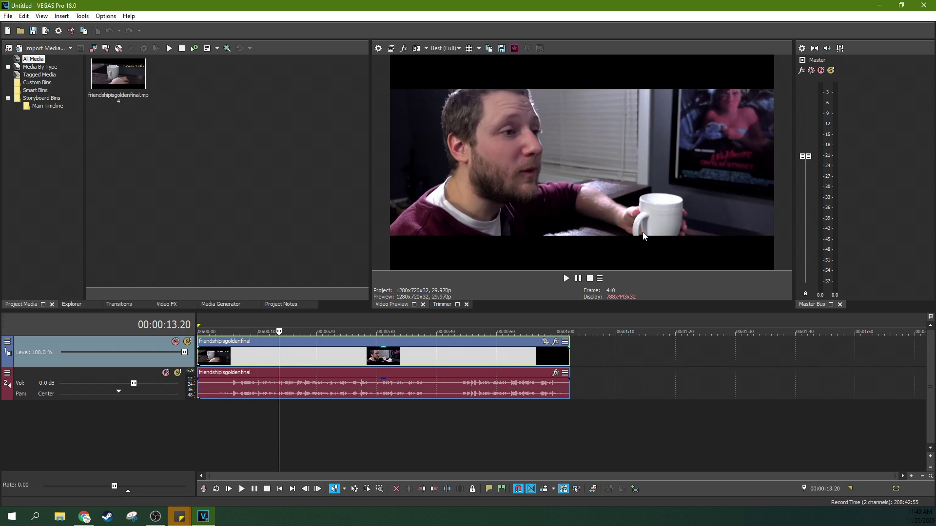
{"action": "left_click", "coordinate": [566, 279]}
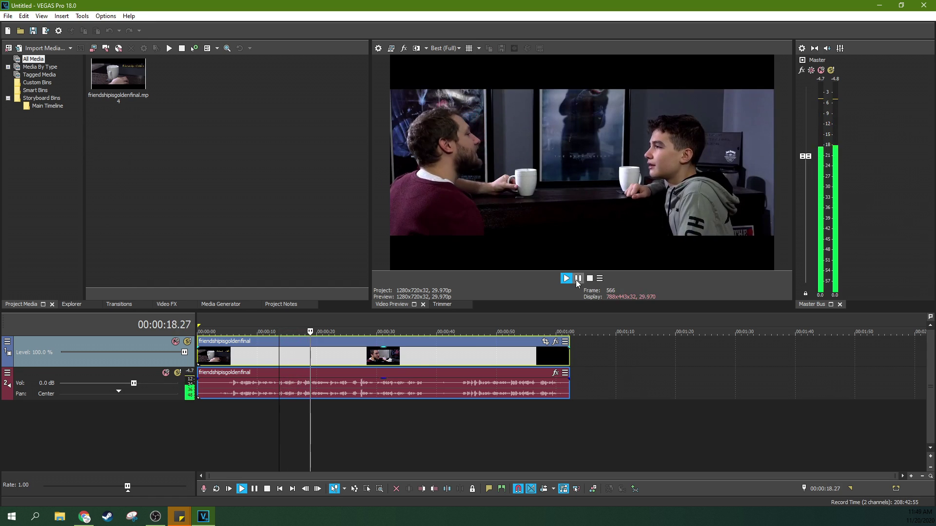
{"action": "left_click", "coordinate": [578, 279]}
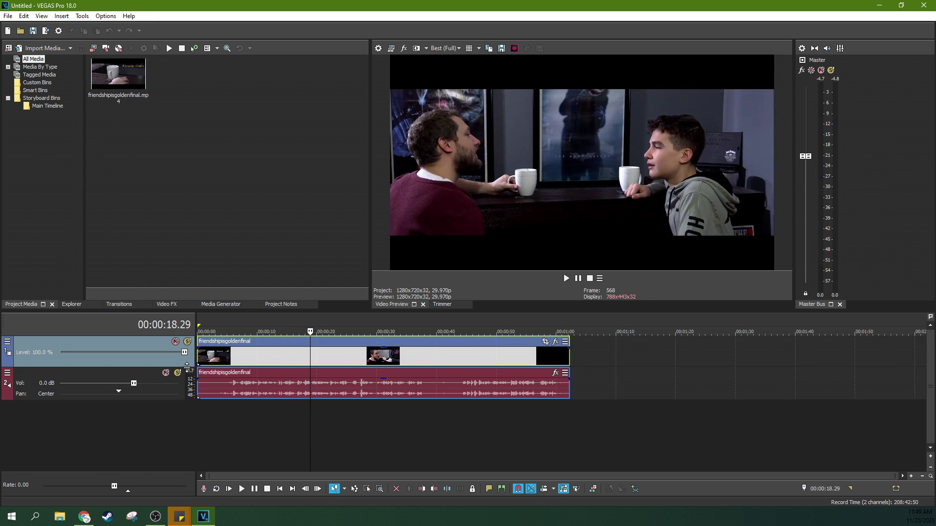
Play the dialogue from 25 seconds, then stop.
{"action": "left_click", "coordinate": [266, 357]}
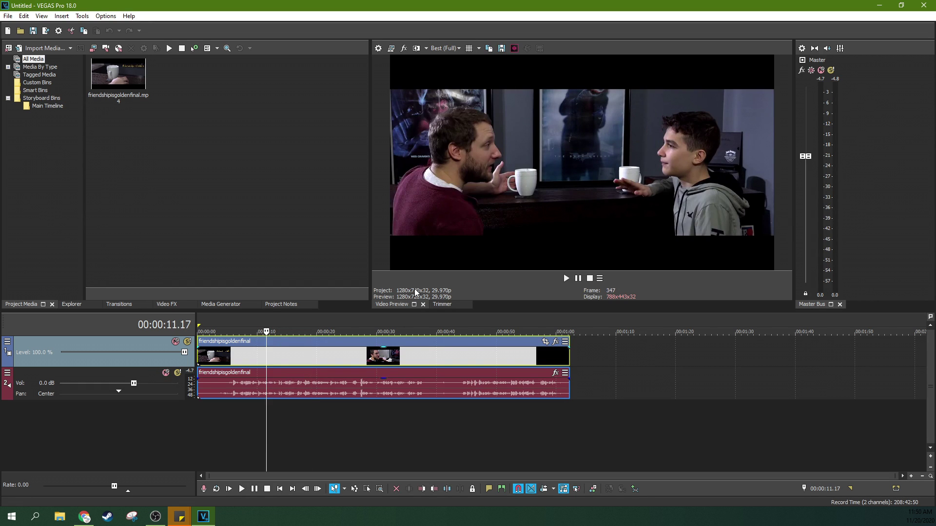
{"action": "left_click", "coordinate": [368, 363]}
{"action": "left_click", "coordinate": [362, 362]}
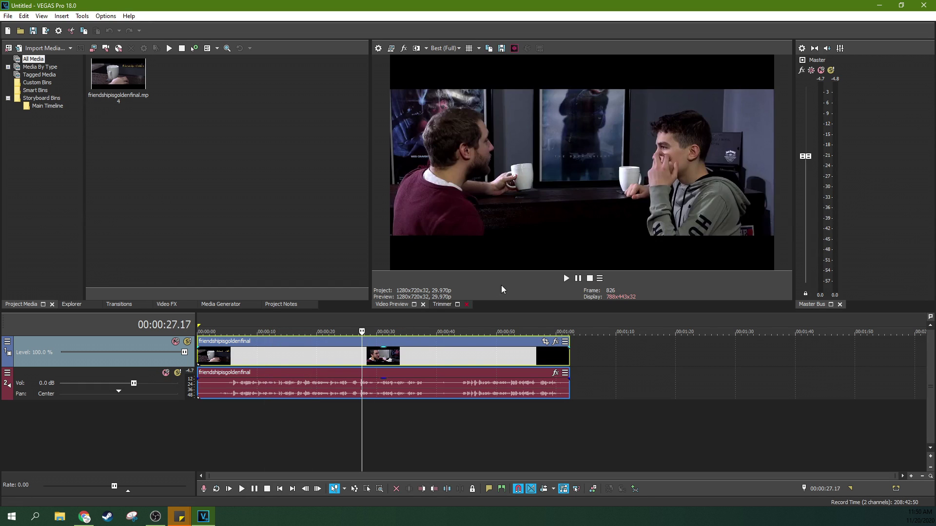
{"action": "left_click", "coordinate": [352, 355]}
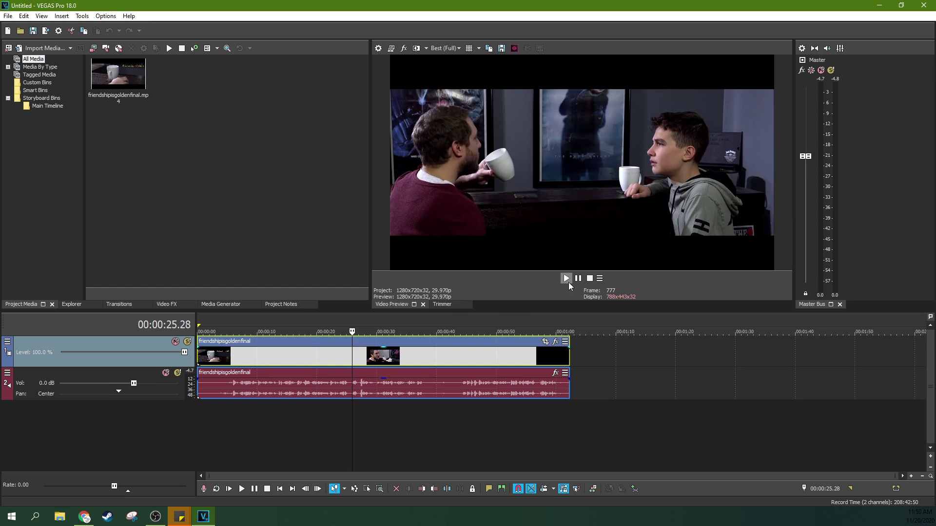
{"action": "left_click", "coordinate": [567, 281]}
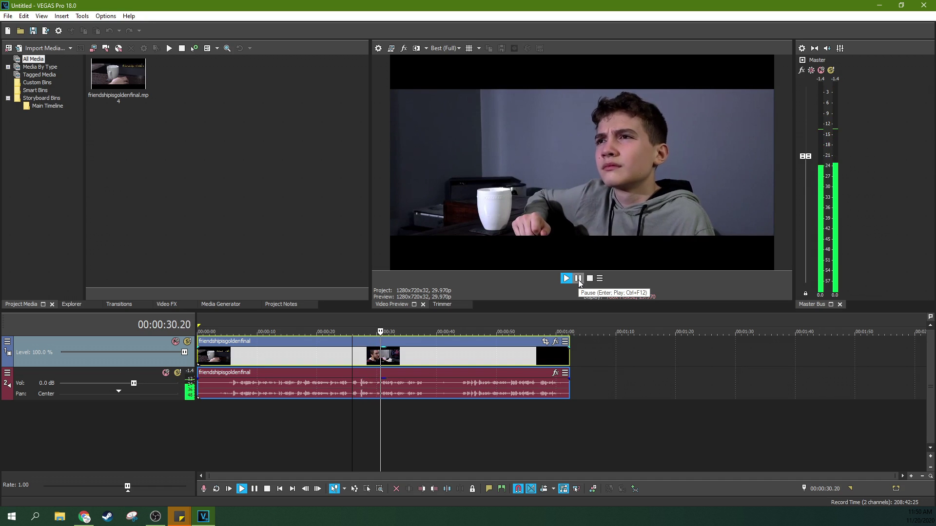
{"action": "left_click", "coordinate": [578, 280]}
Open Track 2's Track FX chain with its noise gate, EQ and compressor.
{"action": "left_click", "coordinate": [249, 368]}
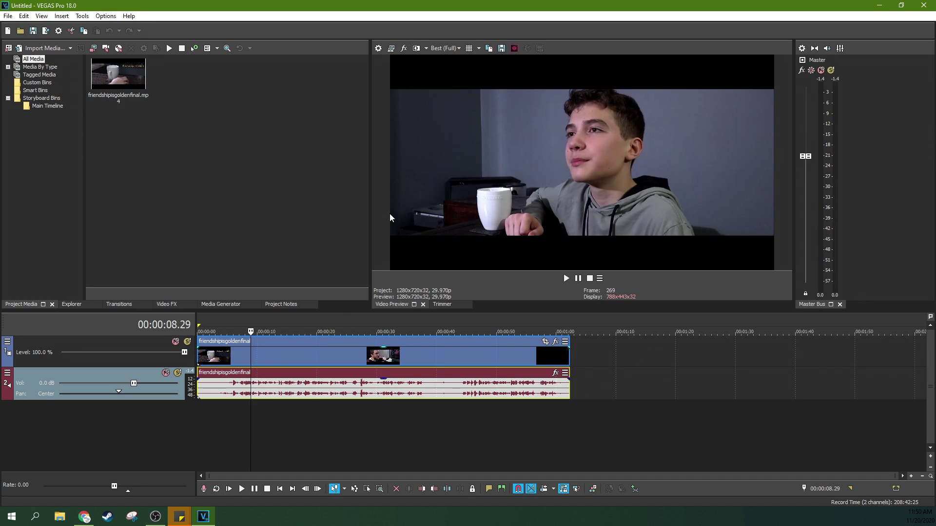
{"action": "left_click", "coordinate": [8, 373]}
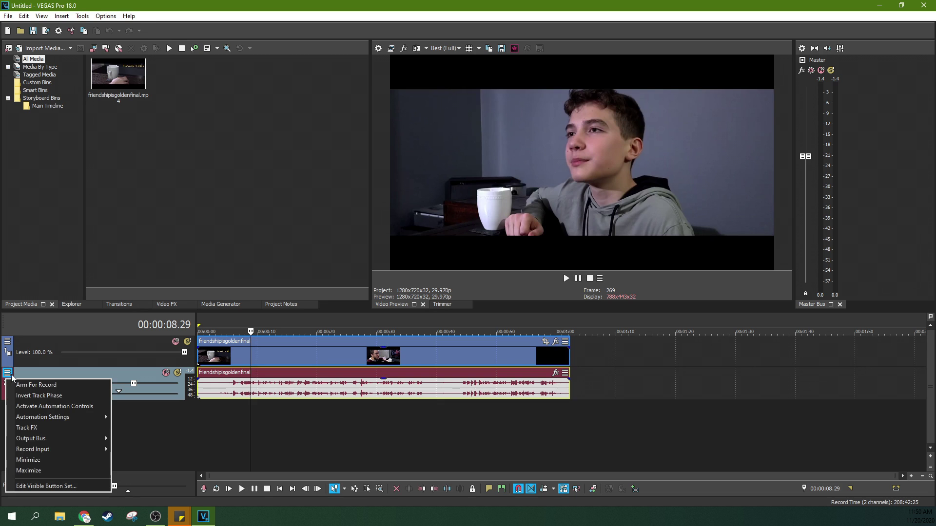
{"action": "left_click", "coordinate": [94, 368]}
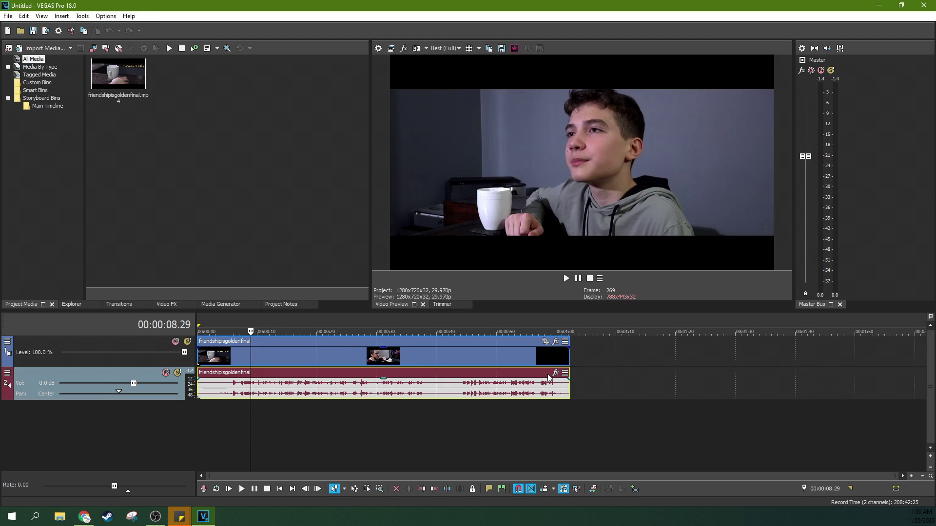
{"action": "left_click", "coordinate": [493, 376]}
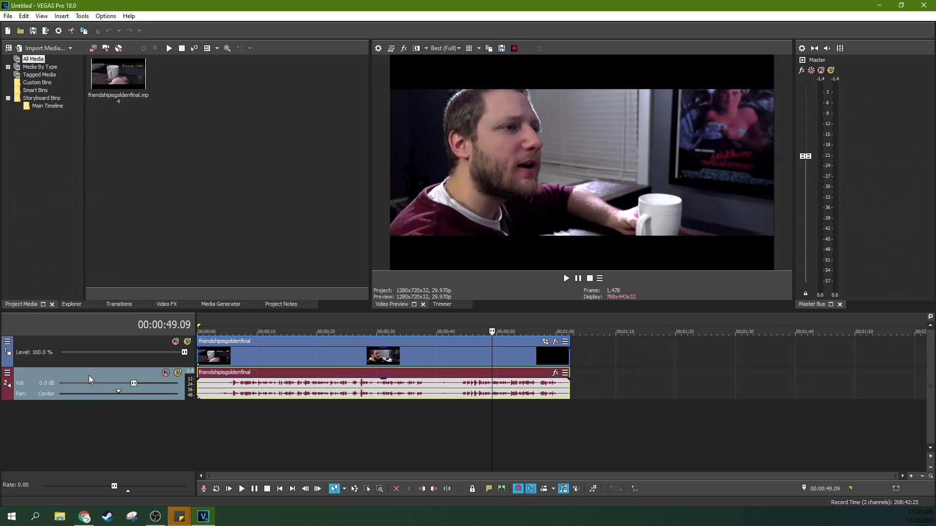
{"action": "left_click", "coordinate": [7, 373]}
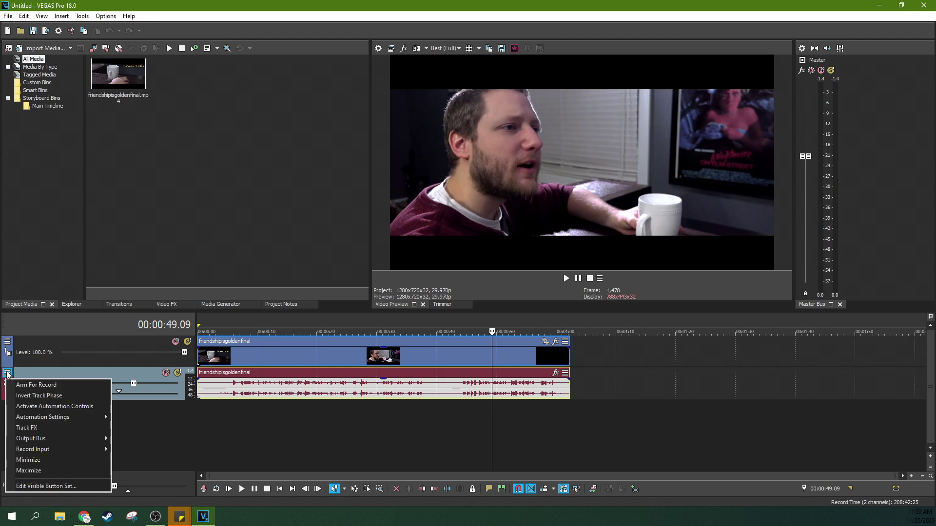
{"action": "left_click", "coordinate": [24, 429]}
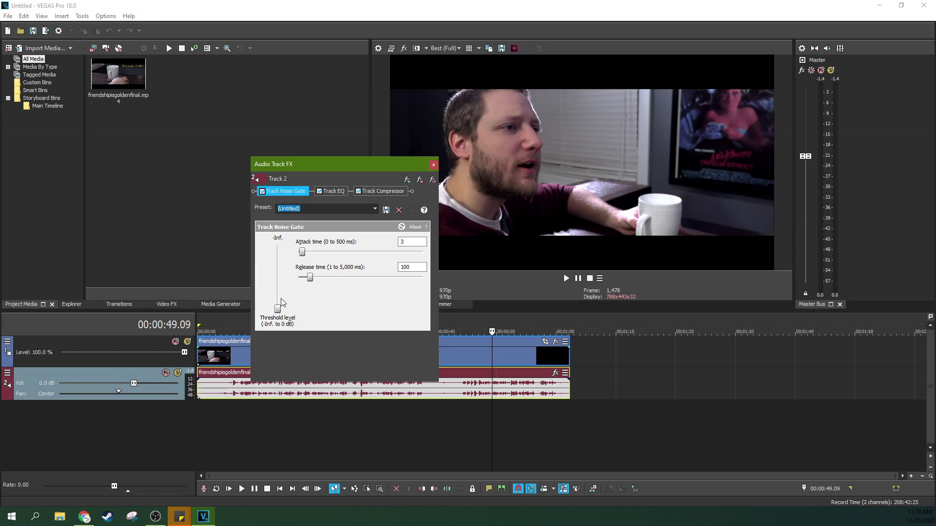
Play from 7 seconds while raising the noise gate threshold from -Inf. to -20.4 dB.
{"action": "left_click", "coordinate": [237, 386]}
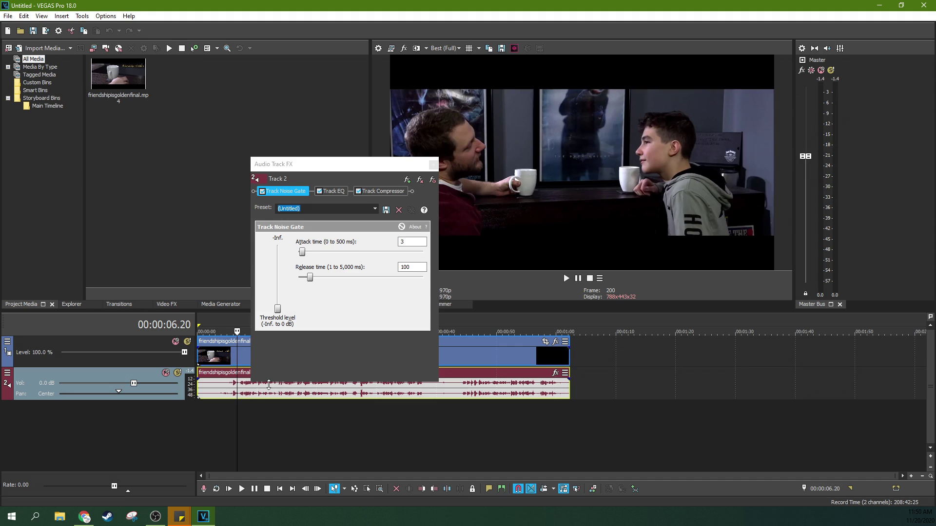
{"action": "left_click", "coordinate": [239, 396]}
{"action": "scroll", "coordinate": [243, 390], "scroll_direction": "up", "scroll_amount": 2}
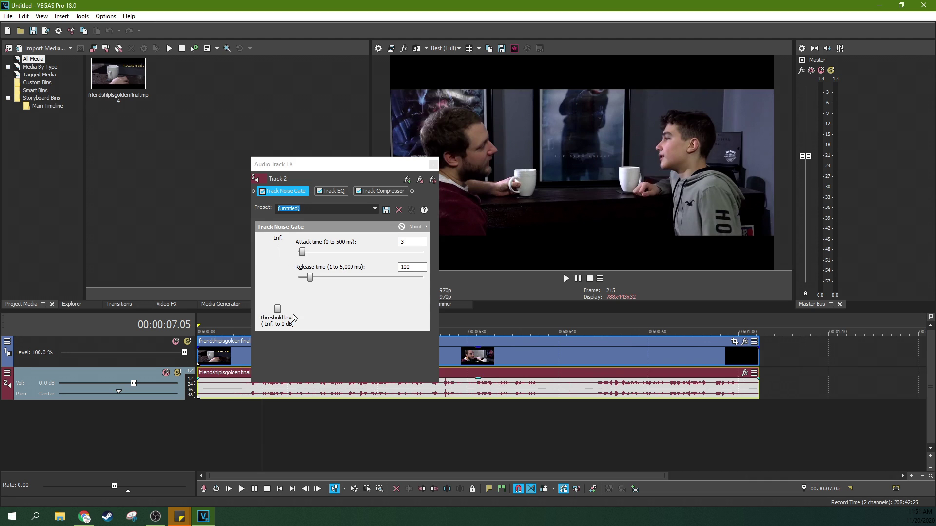
{"action": "left_click", "coordinate": [566, 279]}
{"action": "left_click_drag", "start_coordinate": [277, 308], "coordinate": [279, 284]}
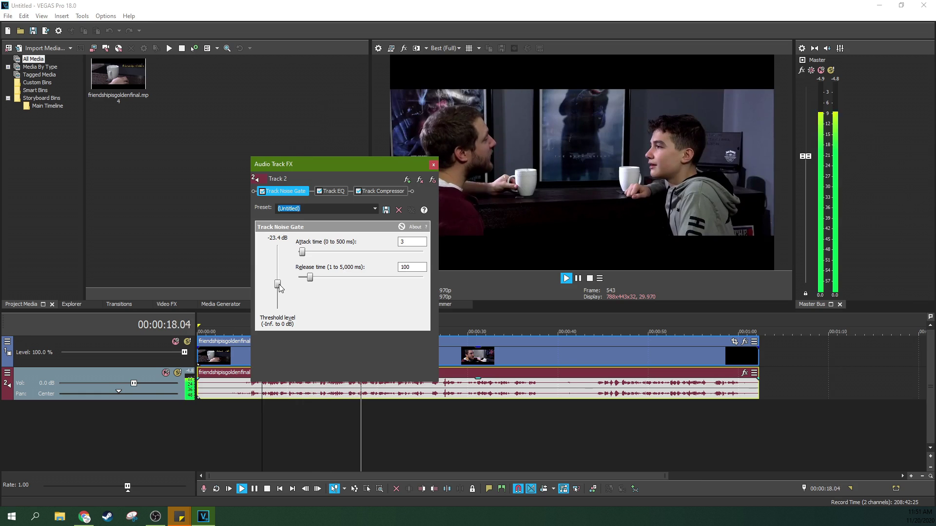
{"action": "left_click_drag", "start_coordinate": [281, 288], "coordinate": [280, 290]}
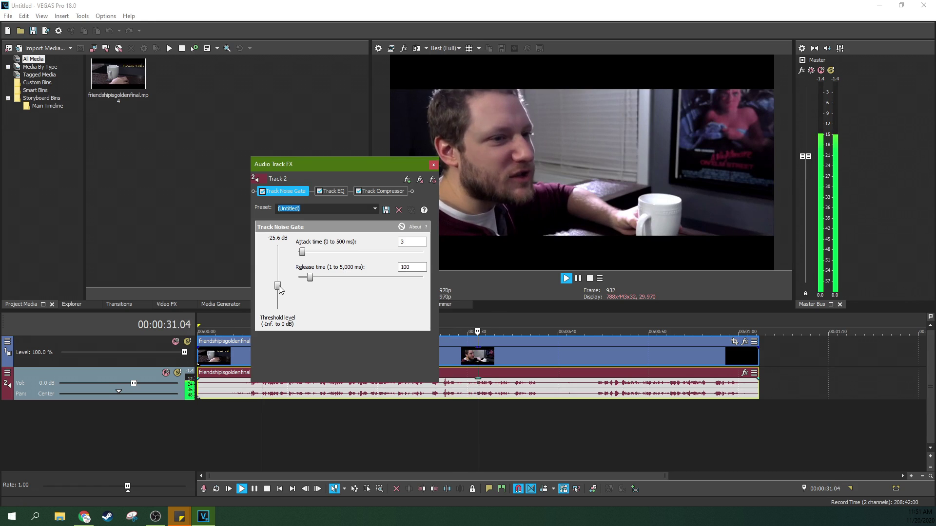
{"action": "left_click_drag", "start_coordinate": [278, 286], "coordinate": [278, 282]}
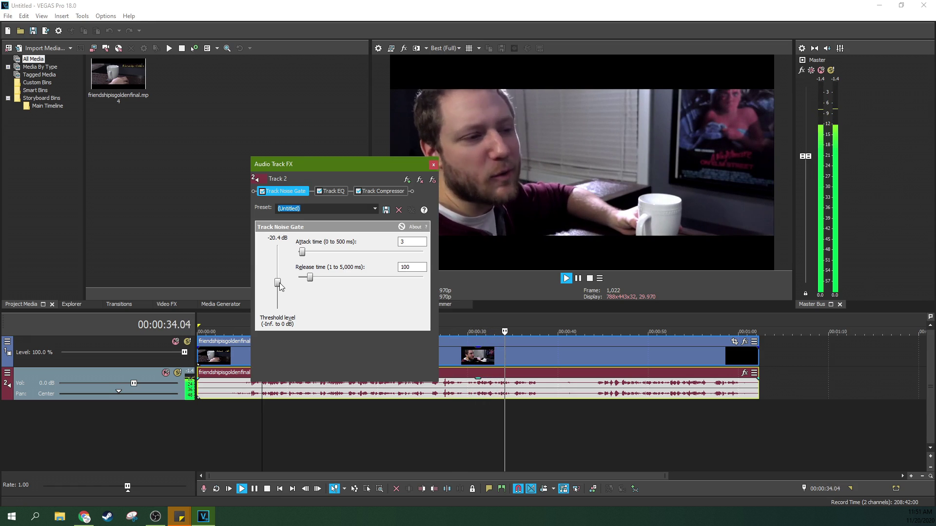
{"action": "left_click", "coordinate": [578, 278]}
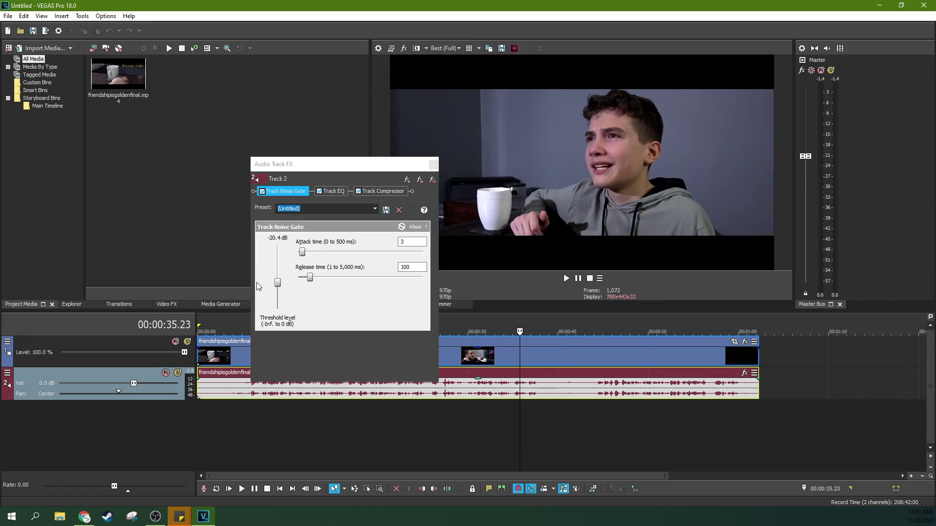
{"action": "left_click", "coordinate": [512, 390]}
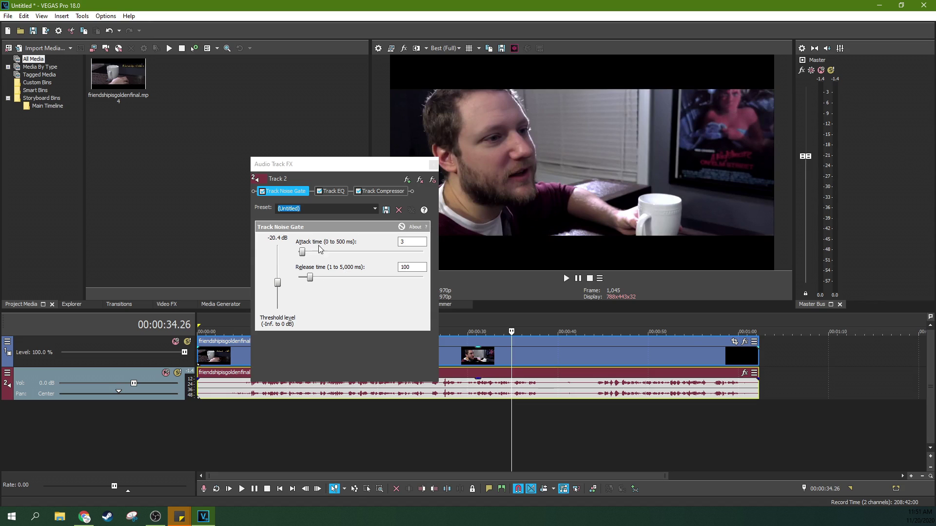
{"action": "left_click", "coordinate": [278, 284]}
Lengthen the noise gate release time with playback positioned near 5 seconds.
{"action": "left_click", "coordinate": [250, 396]}
{"action": "left_click_drag", "start_coordinate": [309, 277], "coordinate": [321, 276]}
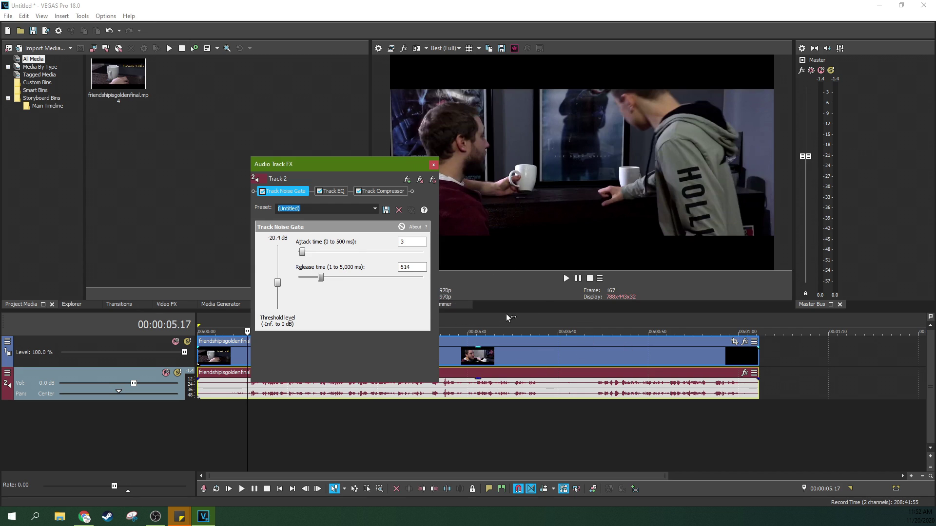
Play the gated dialogue and nudge the noise-gate threshold slightly.
{"action": "left_click", "coordinate": [253, 401]}
{"action": "key", "text": "space"}
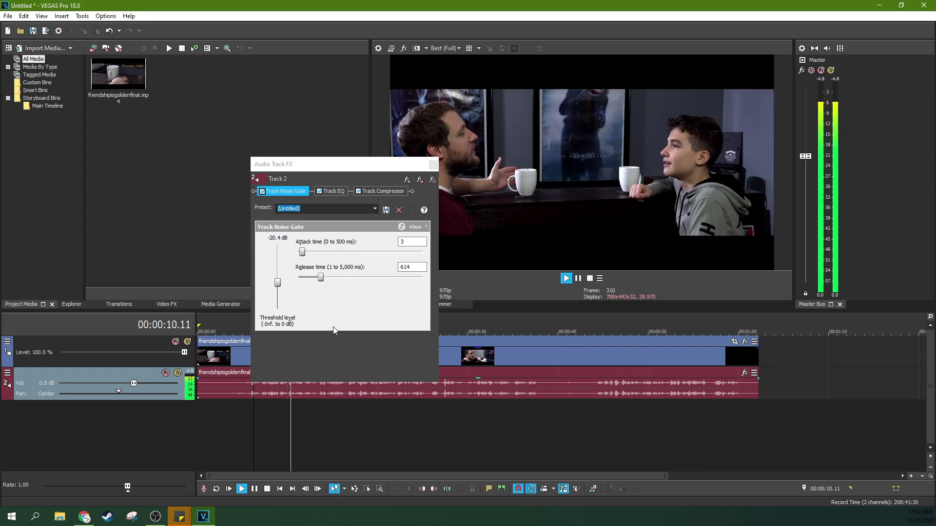
{"action": "left_click", "coordinate": [399, 397]}
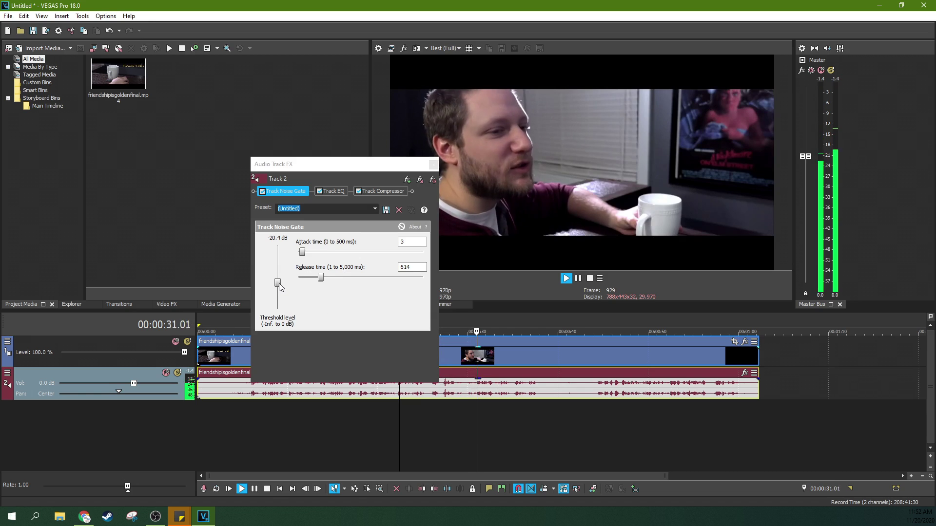
{"action": "mouse_move", "coordinate": [279, 283]}
{"action": "left_mouse_down"}
{"action": "mouse_move", "coordinate": [278, 290]}
{"action": "mouse_move", "coordinate": [279, 279]}
{"action": "left_mouse_up"}
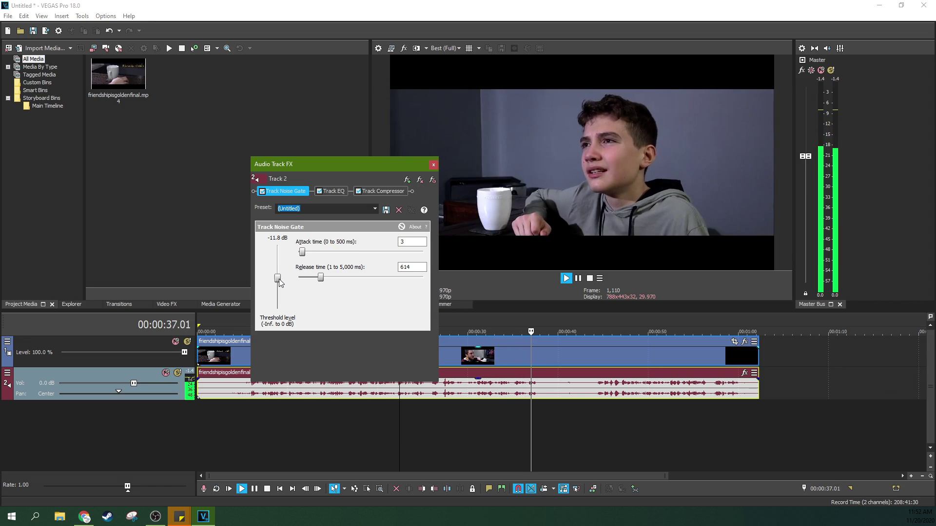
{"action": "left_click", "coordinate": [294, 392]}
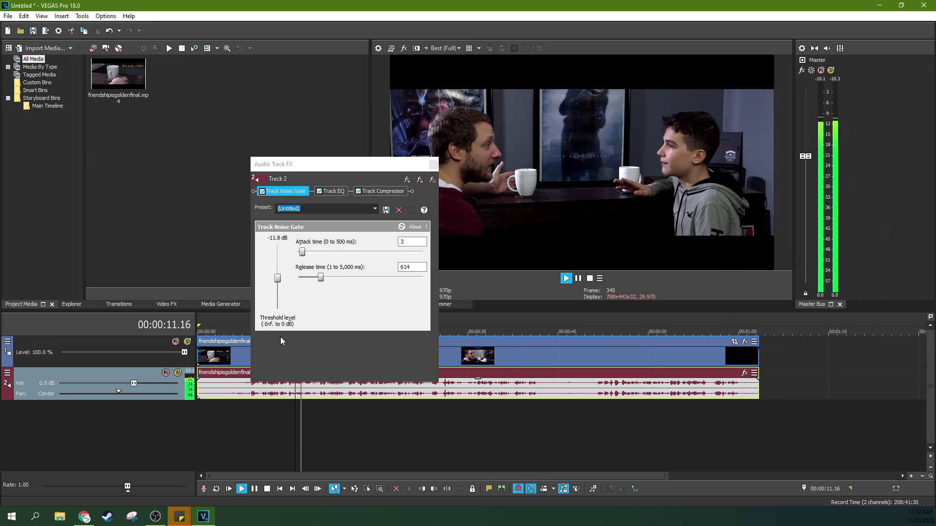
Try -18.5 dB, then settle the threshold at -16.6 dB, replaying from 10 seconds.
{"action": "left_click", "coordinate": [279, 290]}
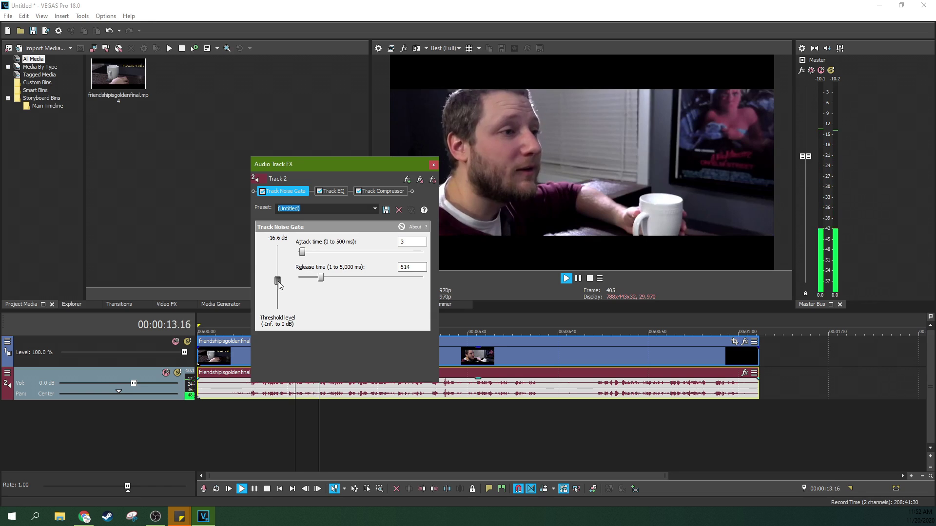
{"action": "left_click", "coordinate": [277, 285]}
{"action": "left_click", "coordinate": [289, 402]}
{"action": "key", "text": "space"}
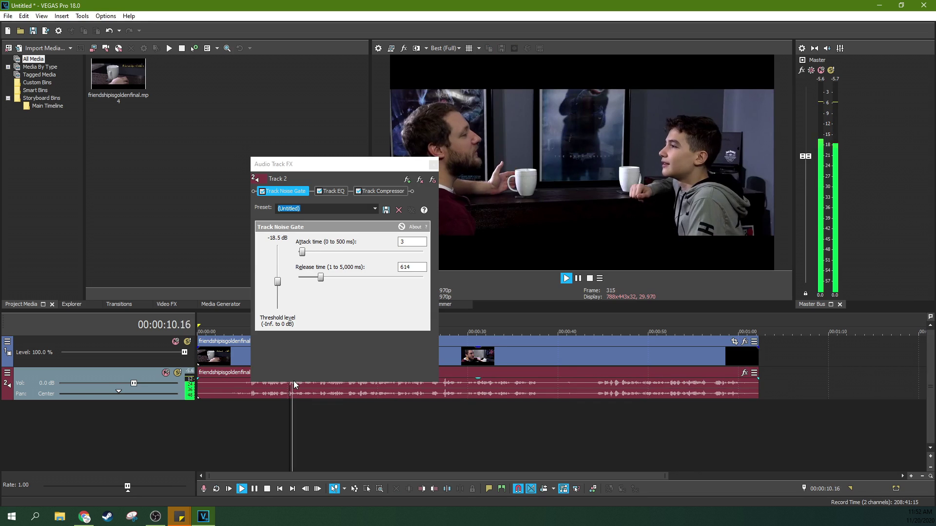
{"action": "left_click", "coordinate": [277, 282]}
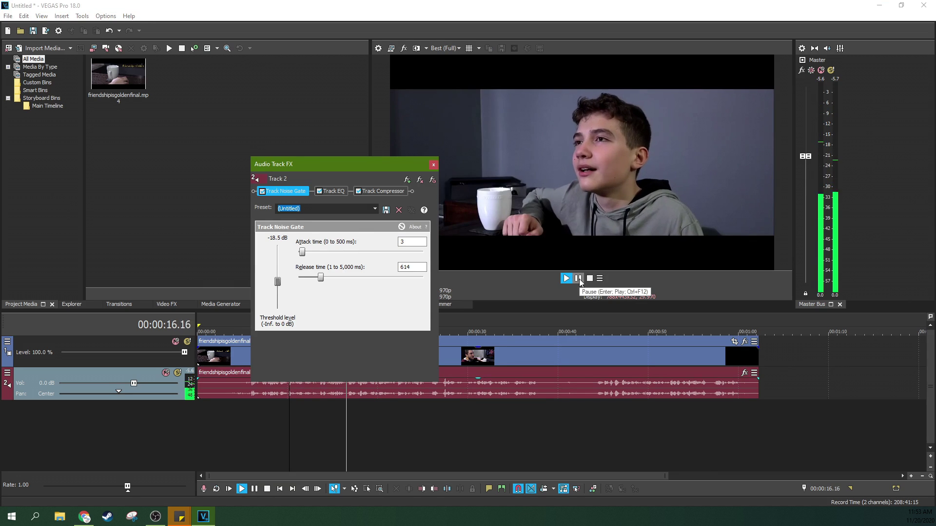
{"action": "left_click", "coordinate": [275, 275]}
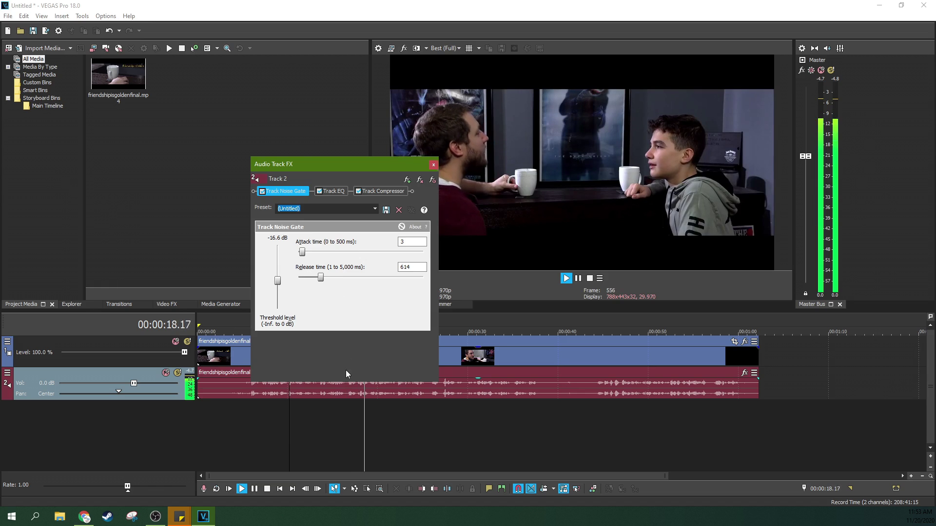
{"action": "left_click", "coordinate": [292, 404]}
{"action": "key", "text": "space"}
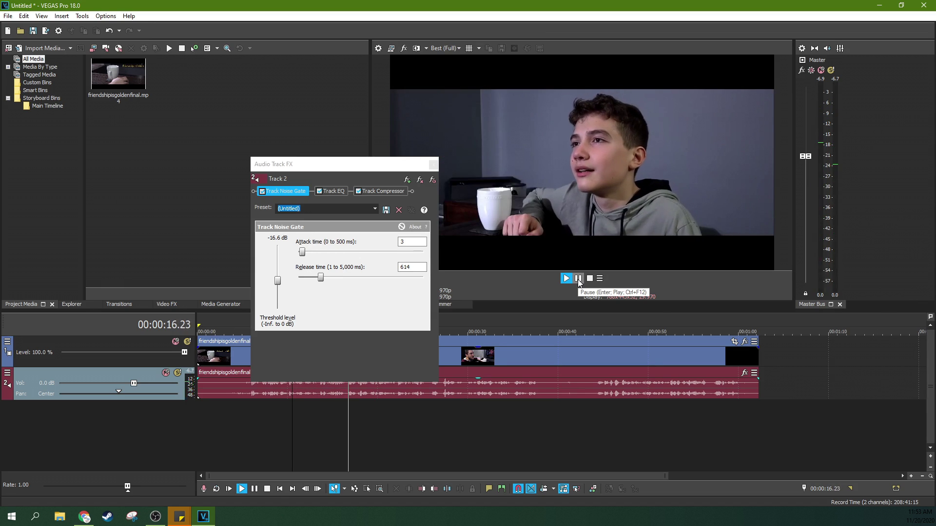
{"action": "left_click", "coordinate": [578, 281]}
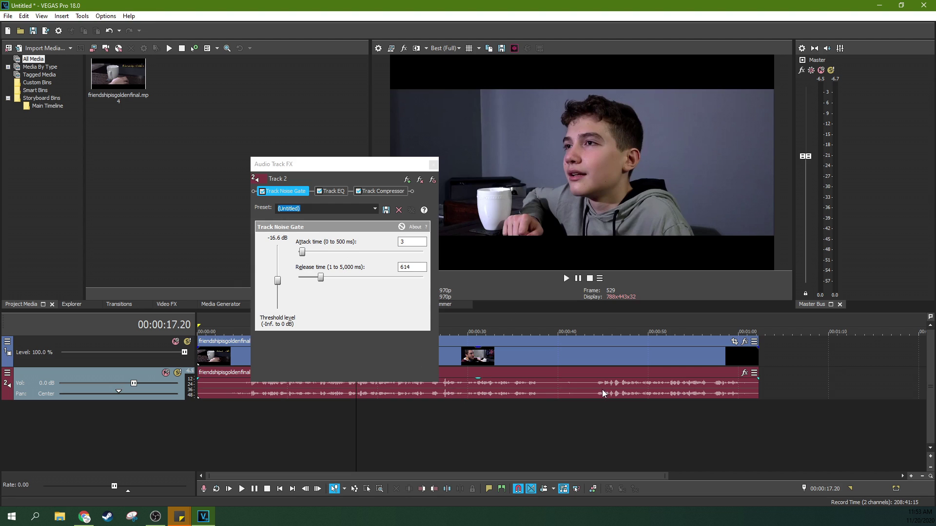
Add a Graphic EQ plug-in to Track 2's chain after the compressor.
{"action": "left_click", "coordinate": [380, 191]}
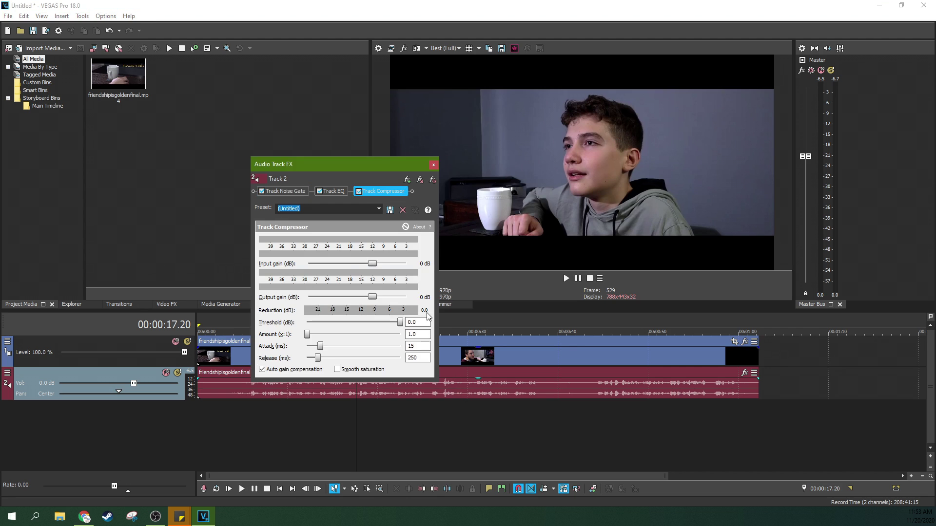
{"action": "left_click", "coordinate": [407, 181]}
{"action": "left_click", "coordinate": [370, 331]}
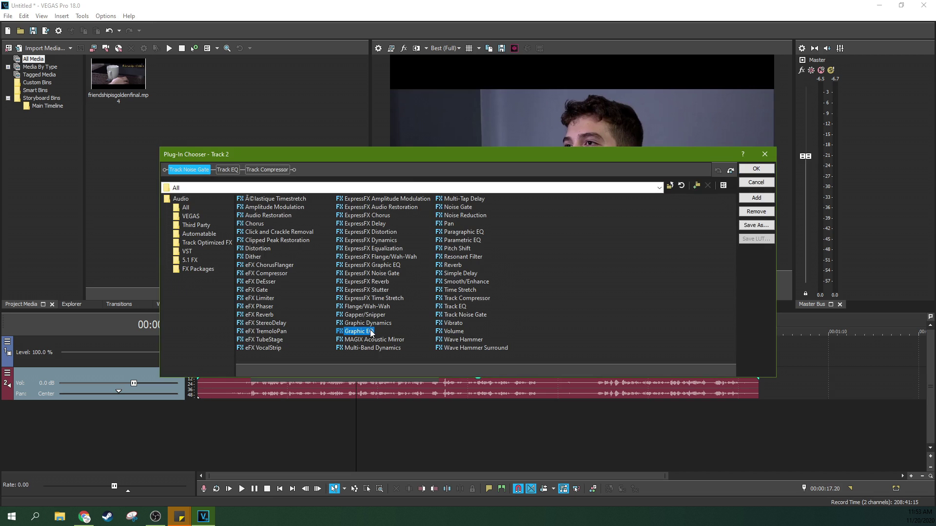
{"action": "left_click", "coordinate": [749, 200]}
{"action": "left_click", "coordinate": [756, 168]}
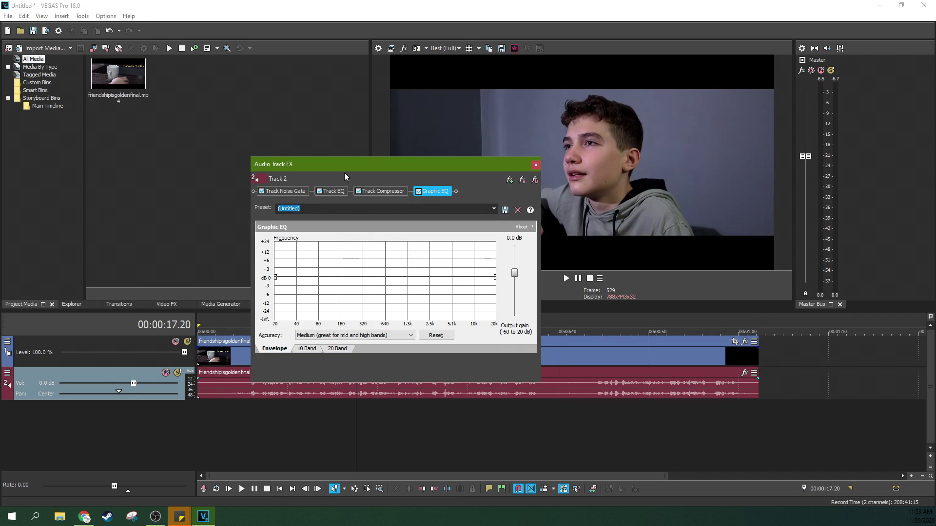
Review the Track EQ, compressor and Graphic EQ, toggling 20 Band and curve views.
{"action": "left_click", "coordinate": [379, 191]}
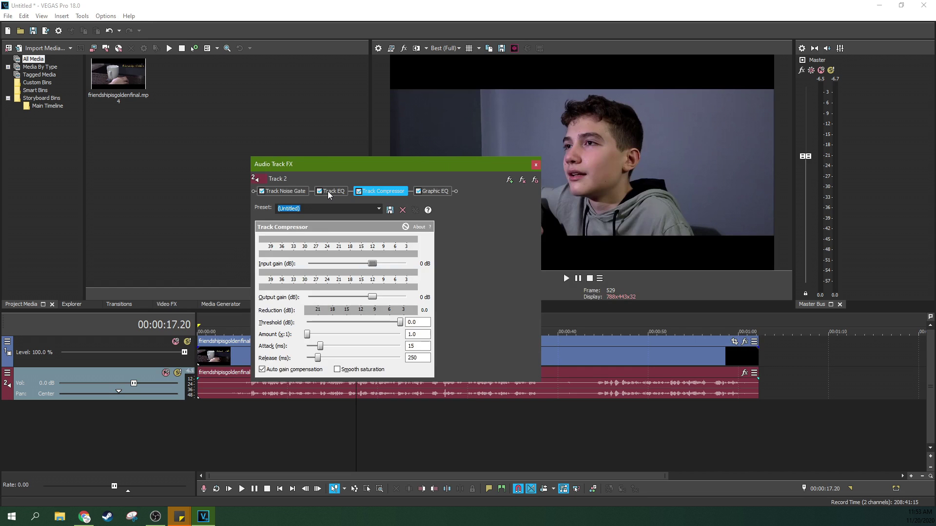
{"action": "left_click", "coordinate": [328, 191]}
{"action": "left_click", "coordinate": [379, 190]}
{"action": "left_click", "coordinate": [431, 191]}
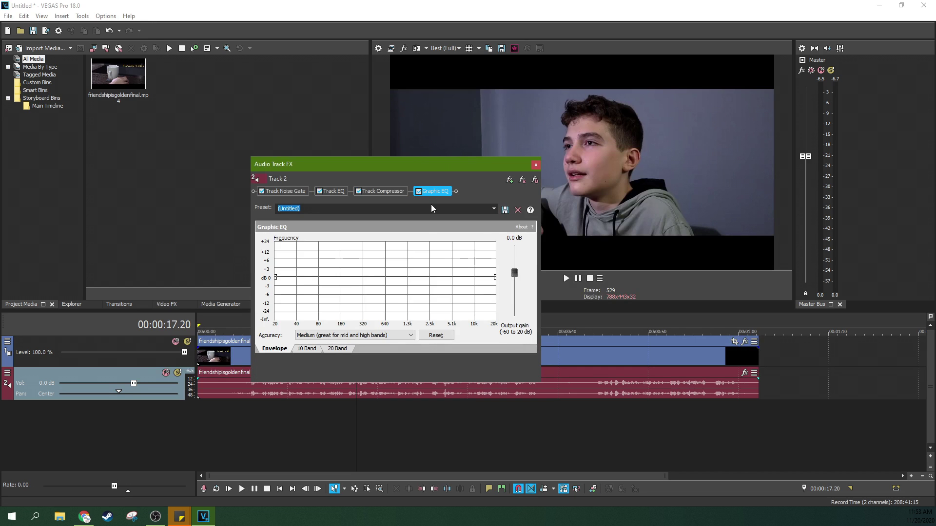
{"action": "left_click", "coordinate": [331, 349]}
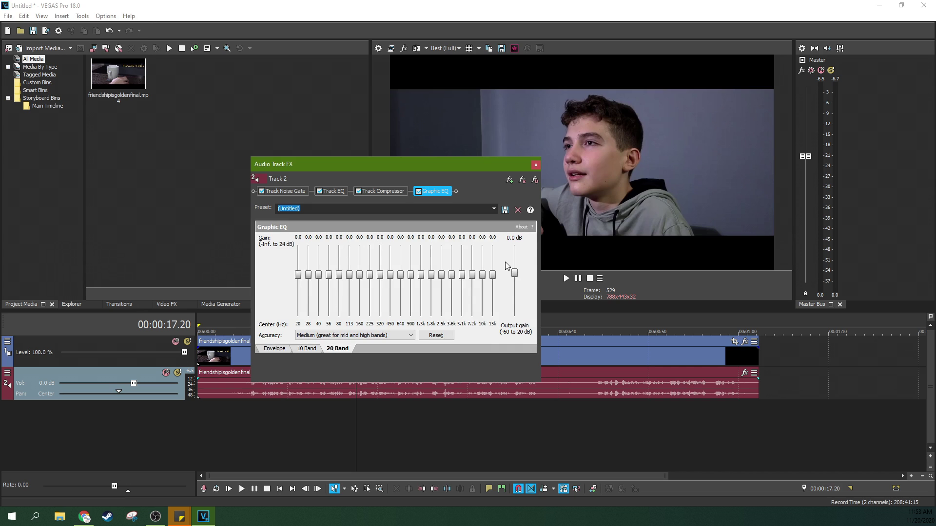
{"action": "left_click", "coordinate": [271, 349]}
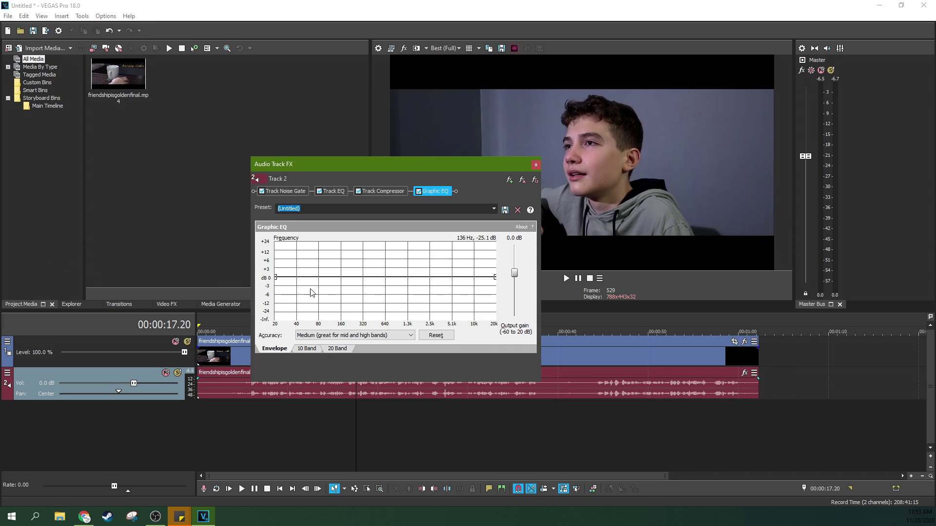
{"action": "left_click", "coordinate": [341, 194]}
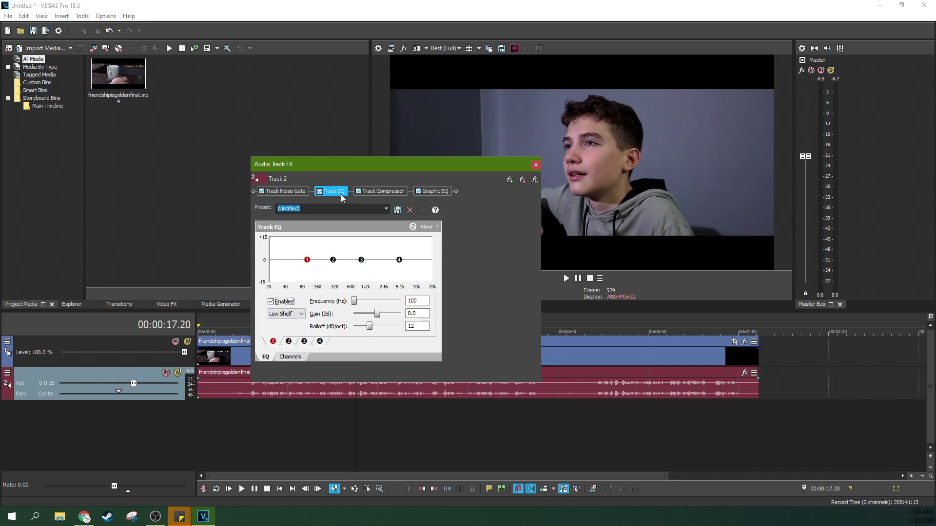
{"action": "left_click", "coordinate": [440, 191]}
Pull all 20 Graphic EQ bands from 15k to 20 Hz to -Inf., then restore 113 Hz.
{"action": "left_click", "coordinate": [343, 348]}
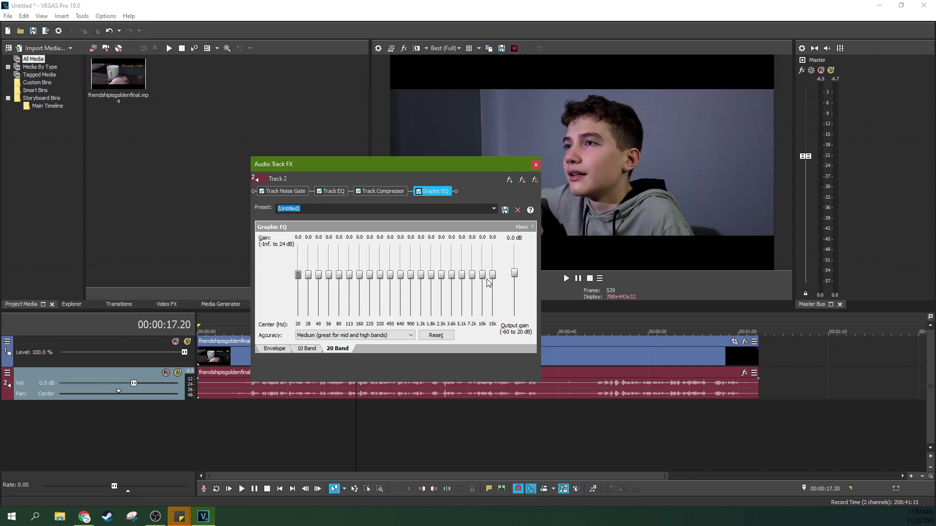
{"action": "left_click_drag", "start_coordinate": [492, 280], "coordinate": [491, 353]}
{"action": "left_click_drag", "start_coordinate": [482, 274], "coordinate": [462, 319]}
{"action": "left_click_drag", "start_coordinate": [451, 275], "coordinate": [431, 319]}
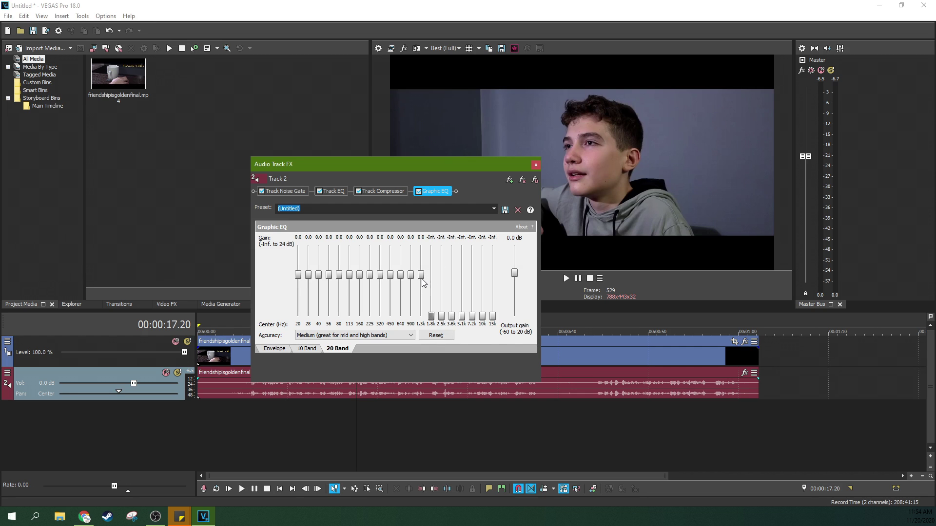
{"action": "left_click_drag", "start_coordinate": [420, 274], "coordinate": [400, 336]}
{"action": "left_click_drag", "start_coordinate": [390, 274], "coordinate": [366, 353]}
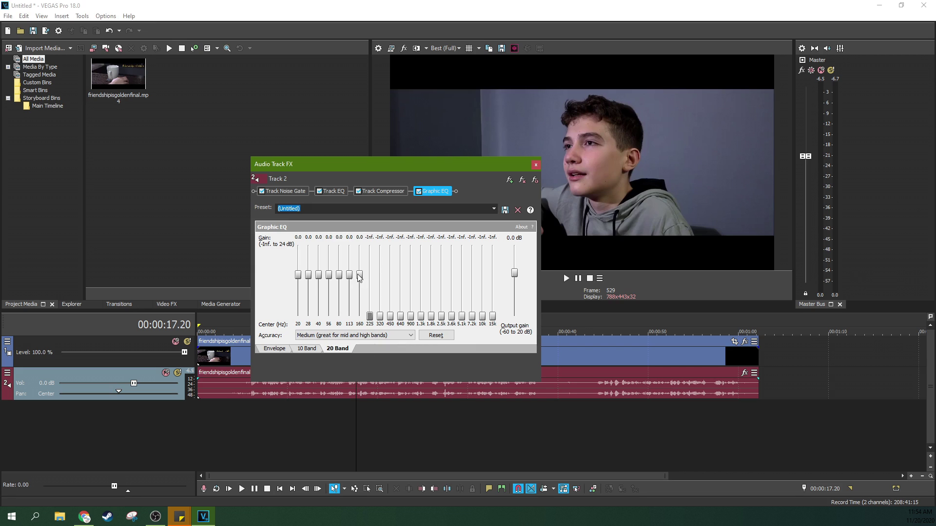
{"action": "left_click_drag", "start_coordinate": [359, 276], "coordinate": [350, 325]}
{"action": "left_click_drag", "start_coordinate": [339, 279], "coordinate": [329, 360]}
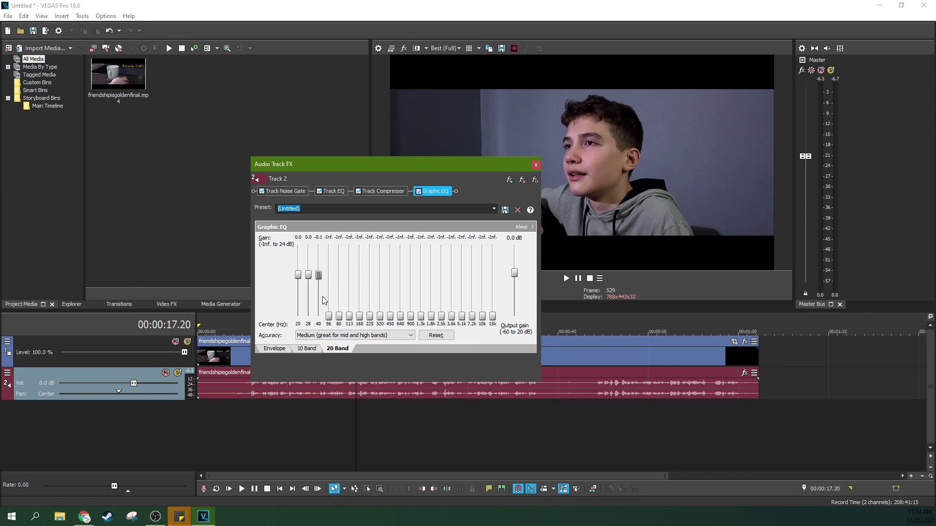
{"action": "left_click_drag", "start_coordinate": [308, 274], "coordinate": [309, 317]}
{"action": "left_click_drag", "start_coordinate": [297, 275], "coordinate": [298, 340]}
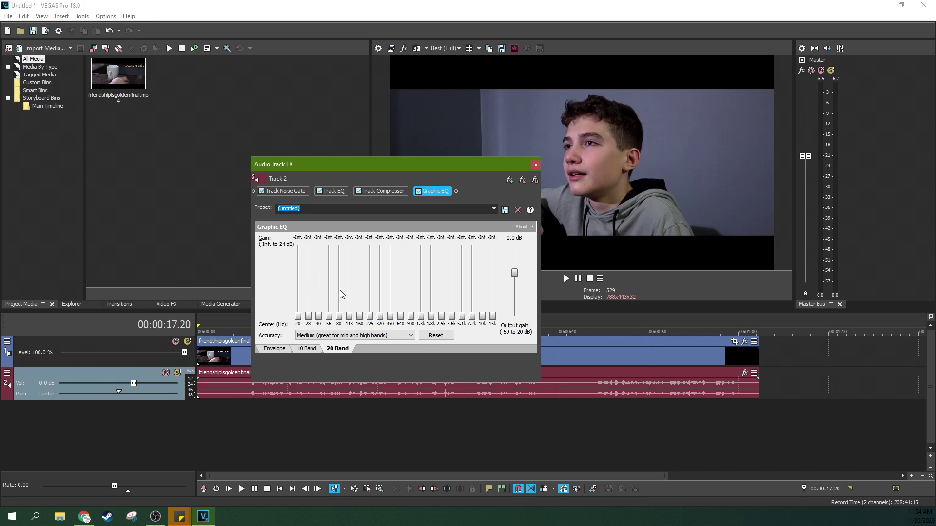
{"action": "double_click", "coordinate": [349, 318]}
Compare the EQ curve and 20 band views and leave 113 Hz at -1.2 dB.
{"action": "left_click", "coordinate": [349, 399]}
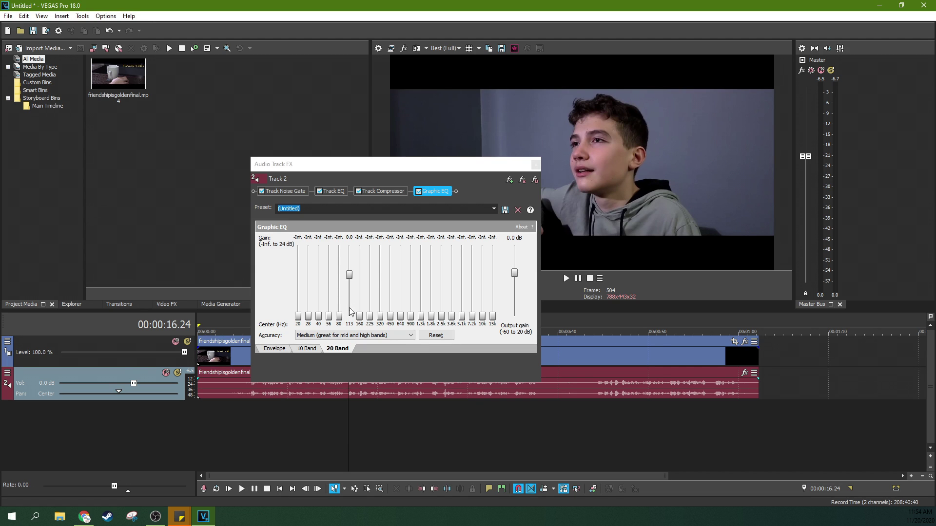
{"action": "left_click", "coordinate": [268, 349]}
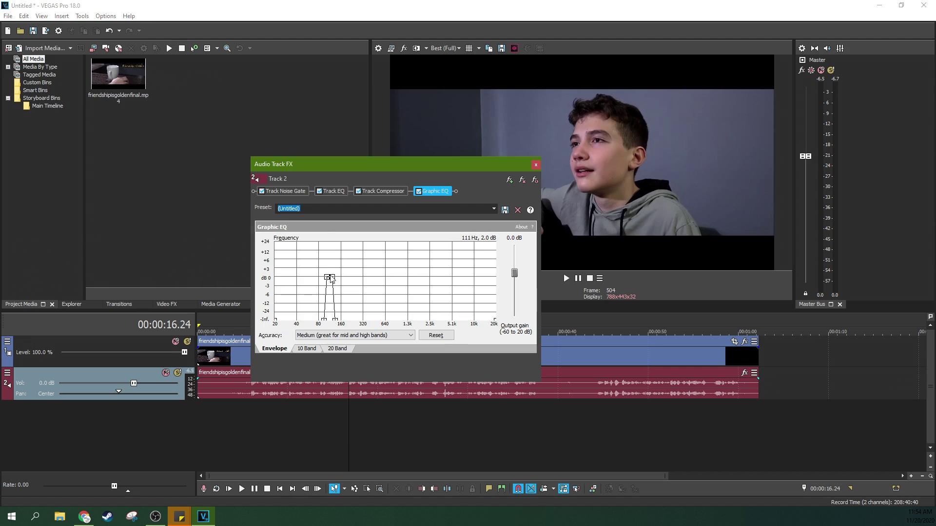
{"action": "left_click", "coordinate": [336, 349]}
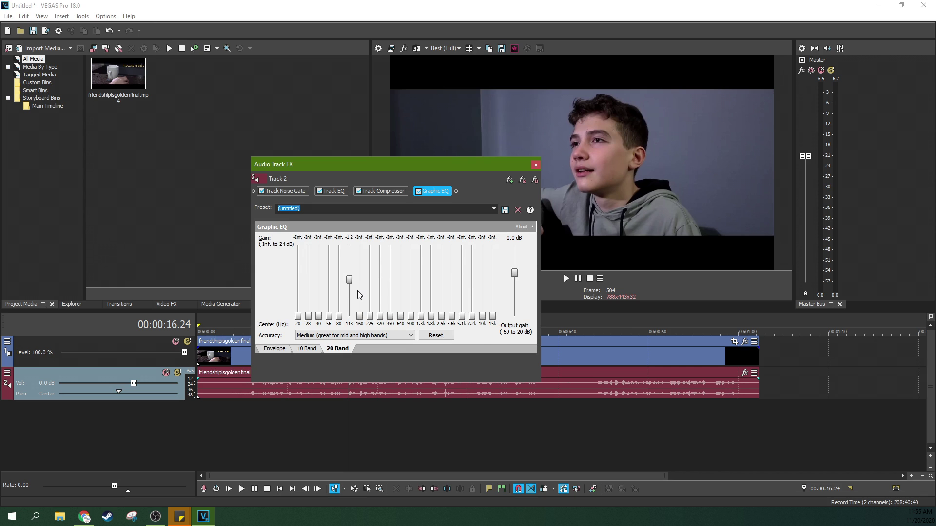
{"action": "left_click", "coordinate": [271, 348]}
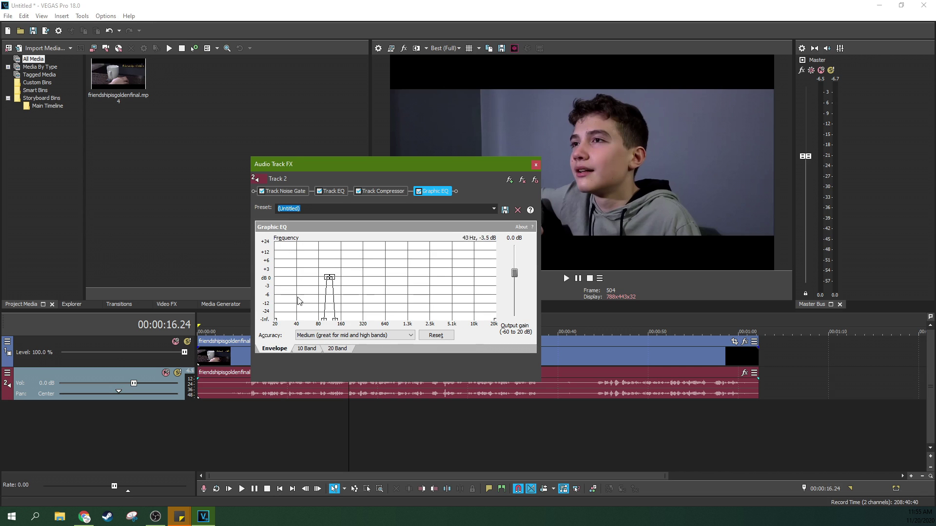
{"action": "left_click", "coordinate": [335, 349]}
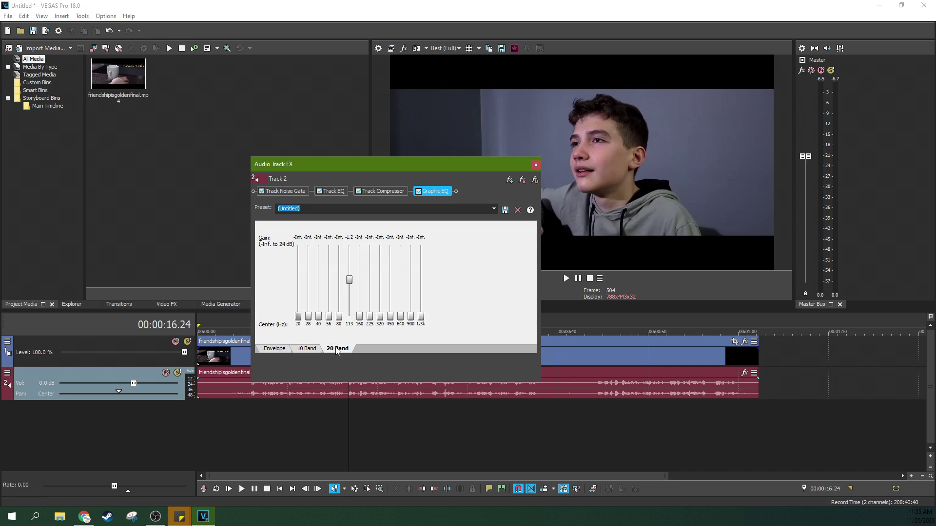
{"action": "left_click", "coordinate": [359, 317]}
Play the EQ-filtered dialogue from about 11 seconds, then pause.
{"action": "left_click", "coordinate": [303, 392]}
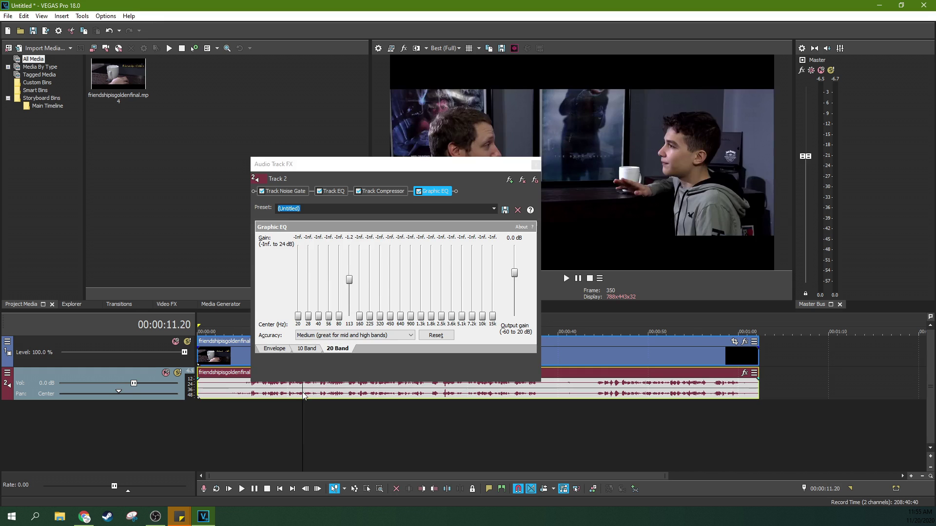
{"action": "left_click", "coordinate": [566, 279]}
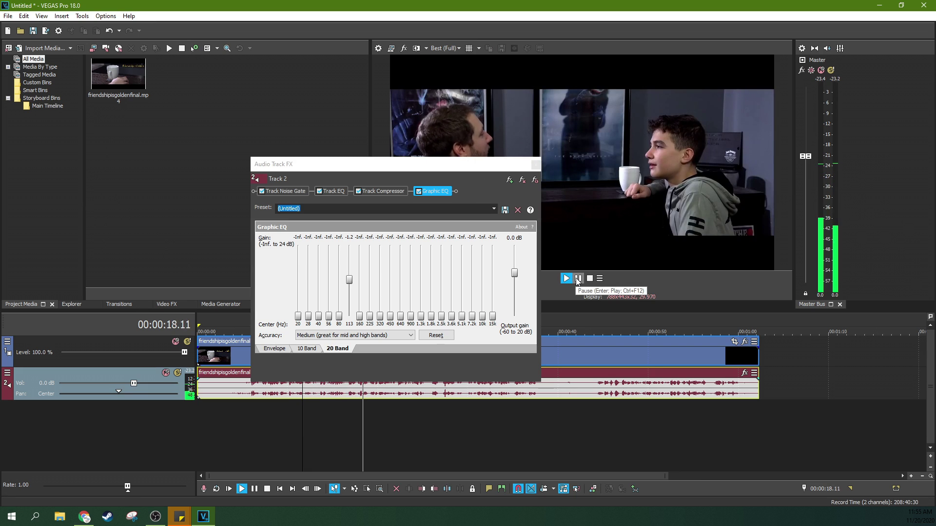
{"action": "left_click", "coordinate": [577, 279]}
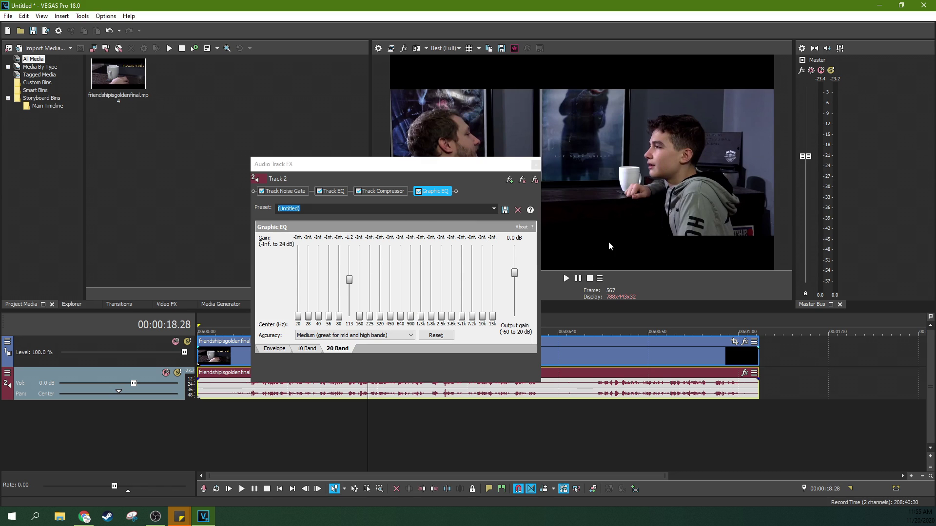
Move the FX window aside, reset 160 and 113 Hz to 0 dB, and play from 21 seconds.
{"action": "left_click_drag", "start_coordinate": [503, 168], "coordinate": [343, 163]}
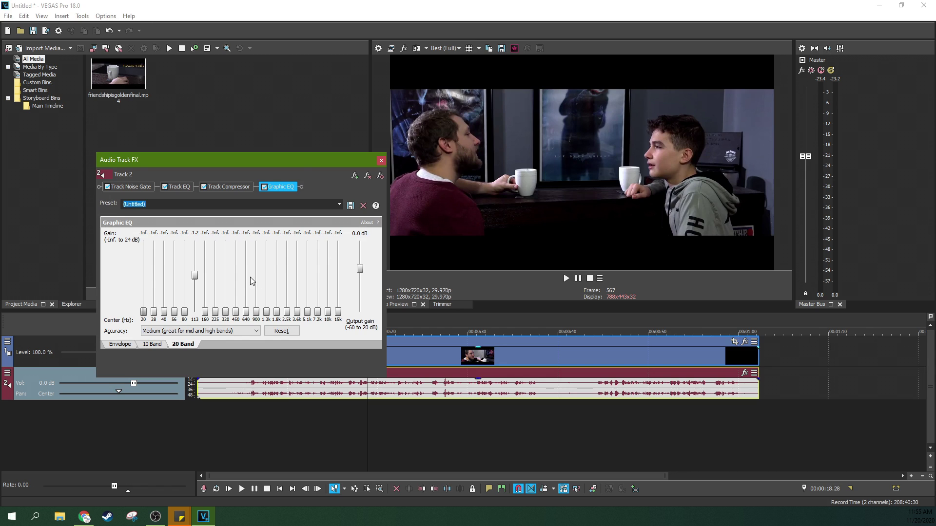
{"action": "double_click", "coordinate": [205, 312]}
{"action": "double_click", "coordinate": [194, 276]}
{"action": "left_click", "coordinate": [391, 393]}
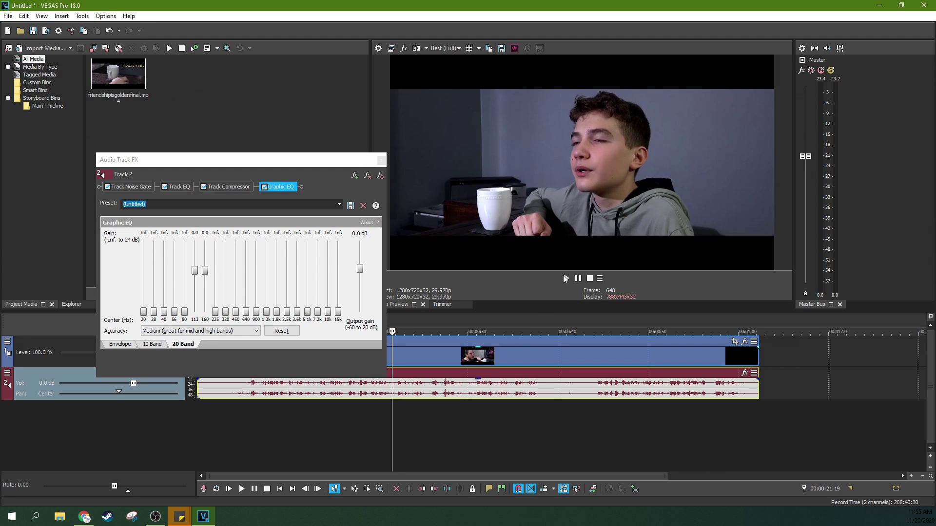
{"action": "key", "text": "space"}
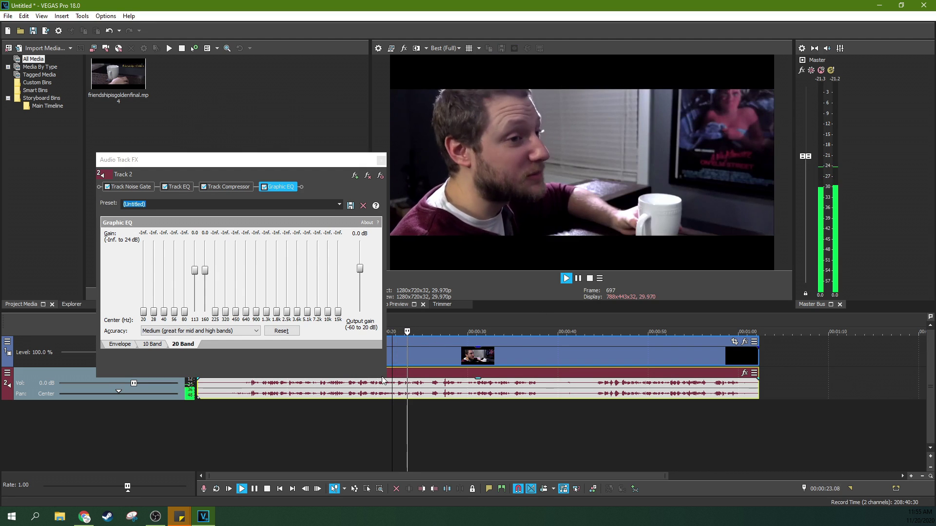
{"action": "left_click", "coordinate": [578, 280]}
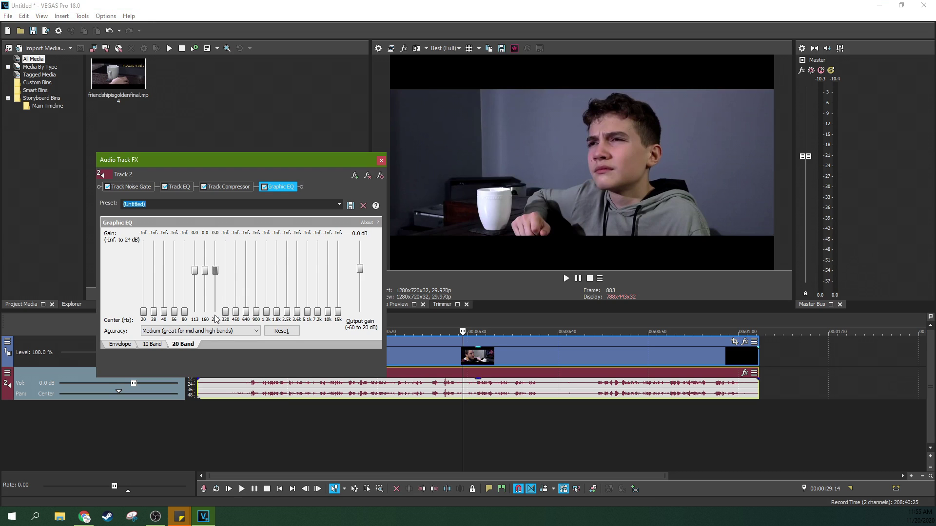
Raise the 225 Hz band to 0 dB and play from about 9 seconds.
{"action": "left_click_drag", "start_coordinate": [215, 312], "coordinate": [215, 270]}
{"action": "left_click", "coordinate": [285, 387]}
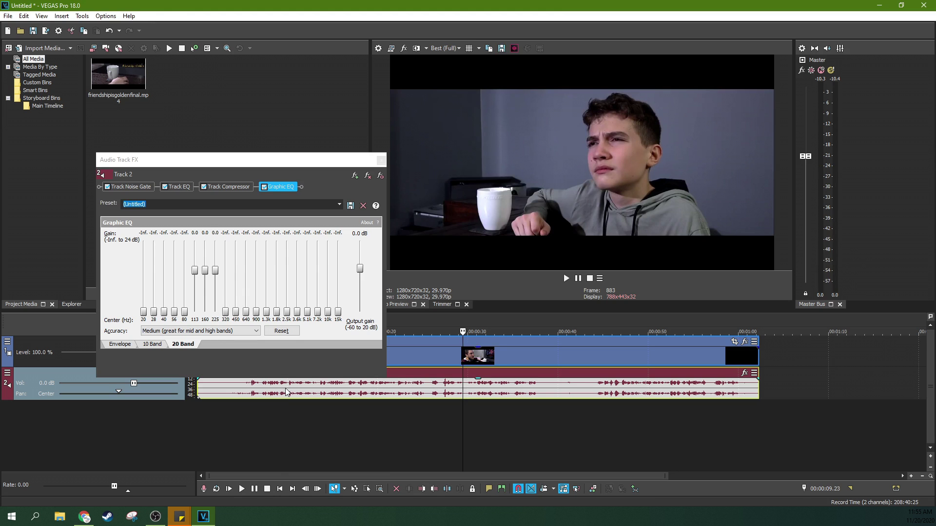
{"action": "left_click", "coordinate": [565, 280]}
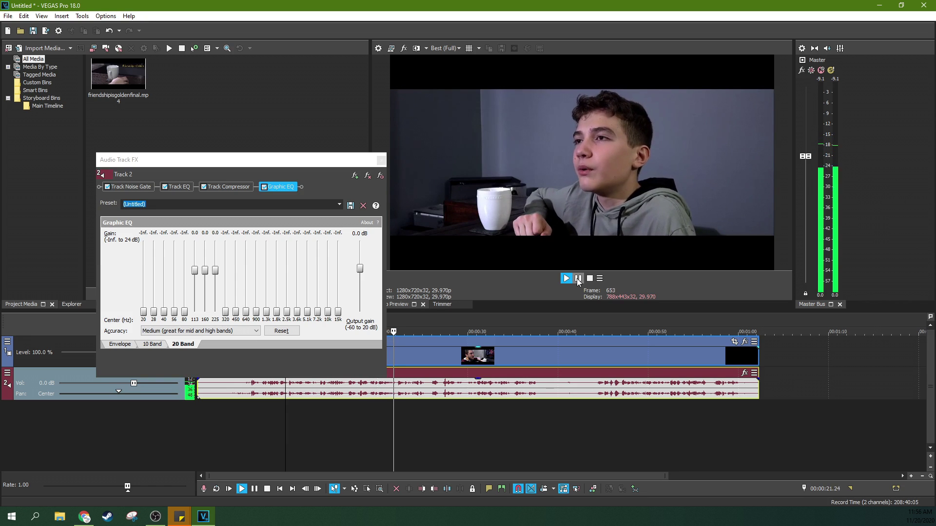
Set the 320 Hz band to -8.8 dB and listen back from 9 and 12 seconds.
{"action": "left_click", "coordinate": [577, 278]}
{"action": "left_click", "coordinate": [224, 313]}
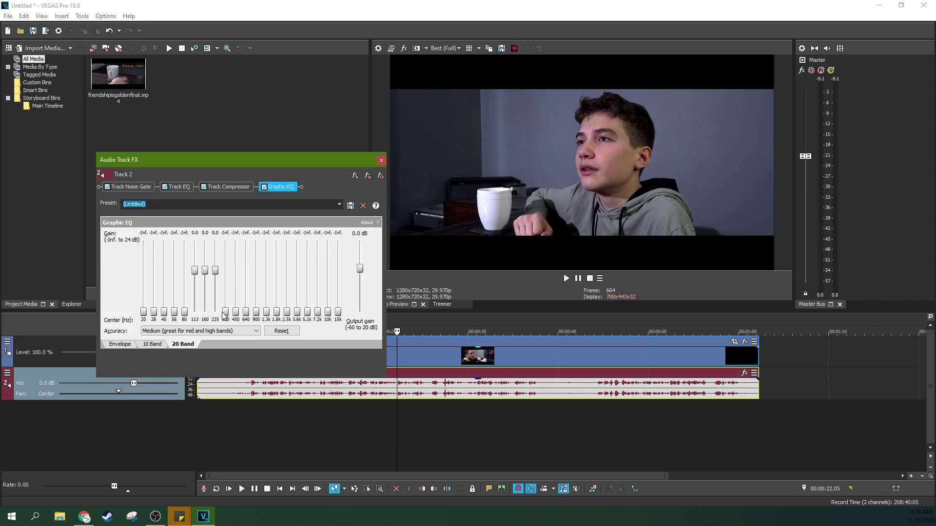
{"action": "double_click", "coordinate": [225, 313]}
{"action": "left_click_drag", "start_coordinate": [226, 296], "coordinate": [227, 298]}
{"action": "left_click", "coordinate": [284, 390]}
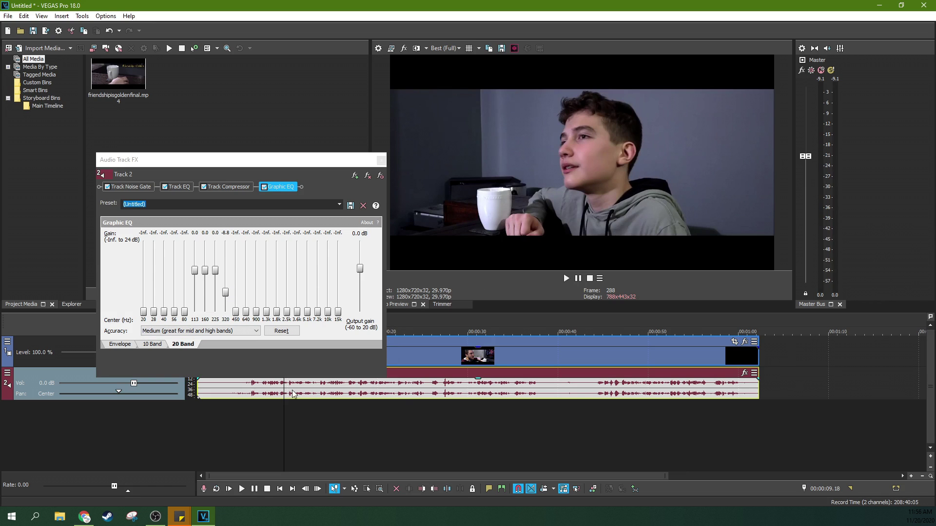
{"action": "left_click", "coordinate": [567, 279]}
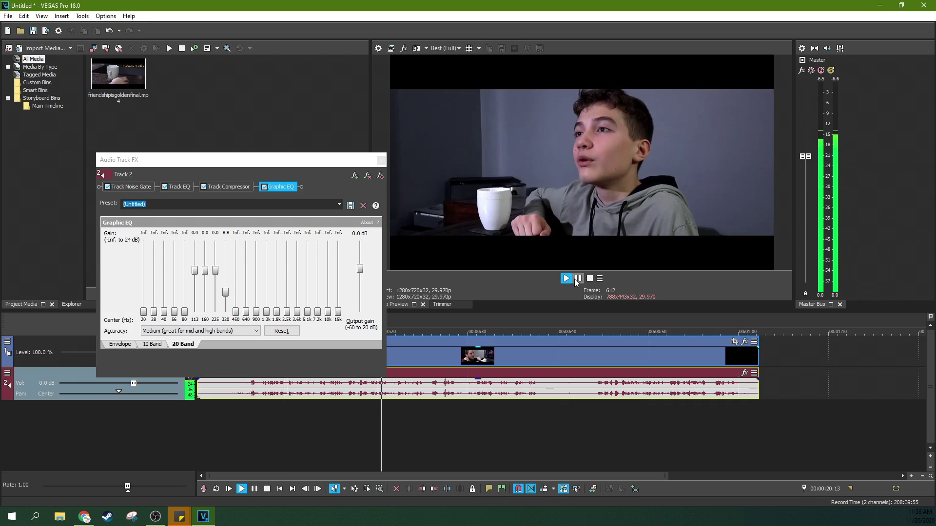
{"action": "left_click", "coordinate": [577, 279]}
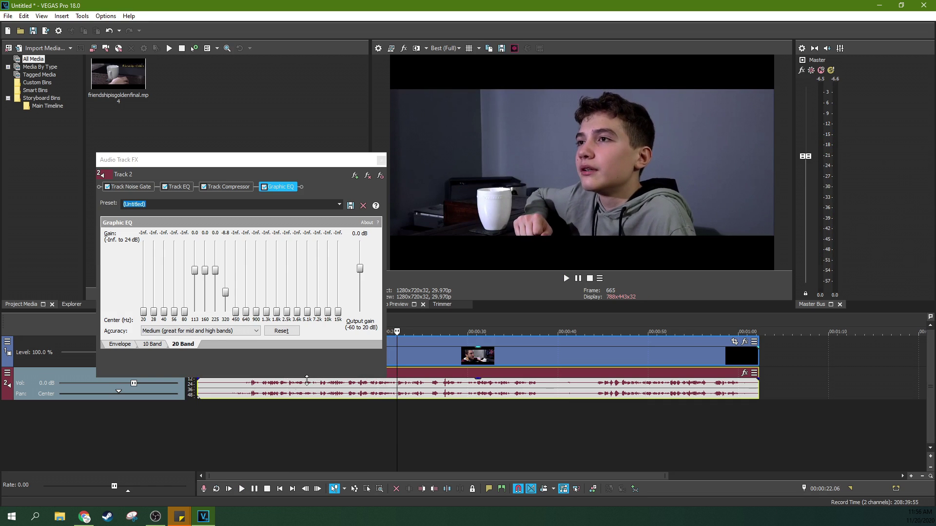
{"action": "left_click", "coordinate": [313, 399]}
{"action": "left_click", "coordinate": [566, 278]}
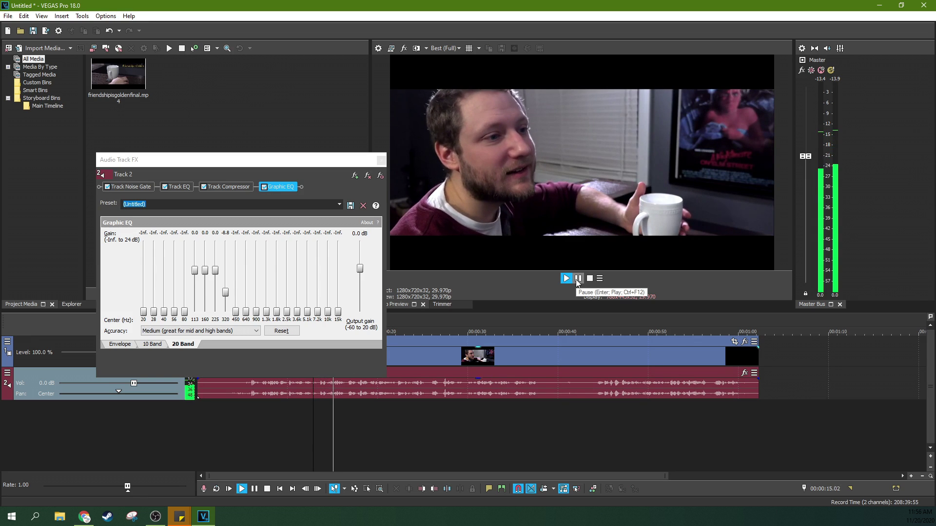
{"action": "left_click", "coordinate": [577, 279]}
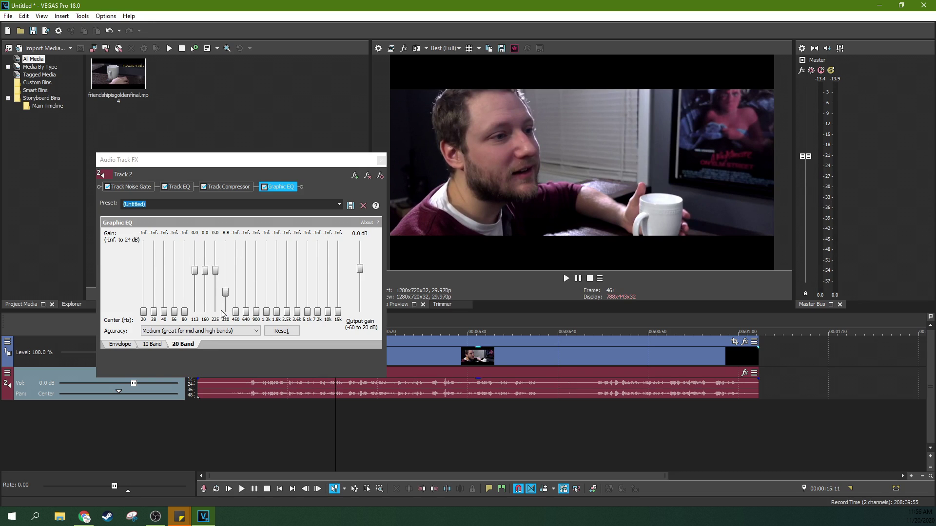
Drop 113 and 225 Hz to about -42.6 dB, 160 Hz to -40.6 dB, 320 Hz to -Inf.
{"action": "left_click_drag", "start_coordinate": [226, 292], "coordinate": [225, 308]}
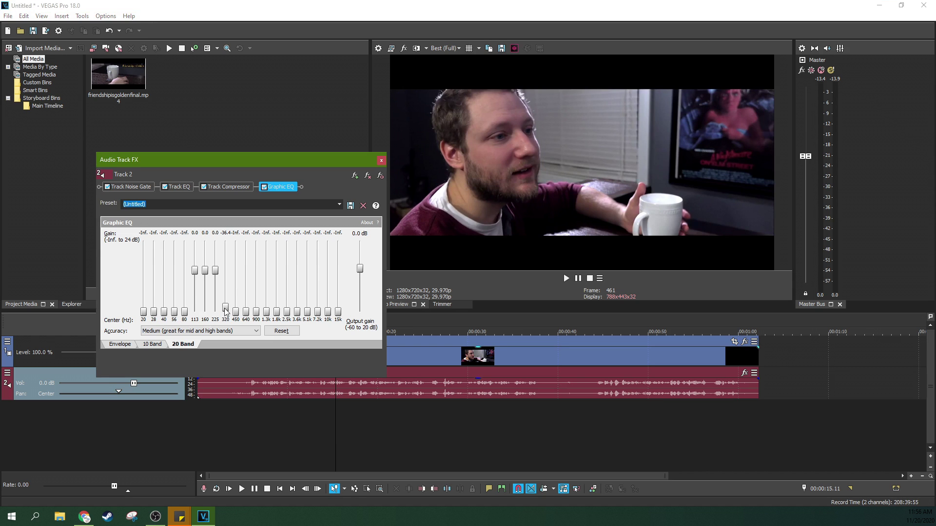
{"action": "left_click_drag", "start_coordinate": [195, 270], "coordinate": [216, 303]}
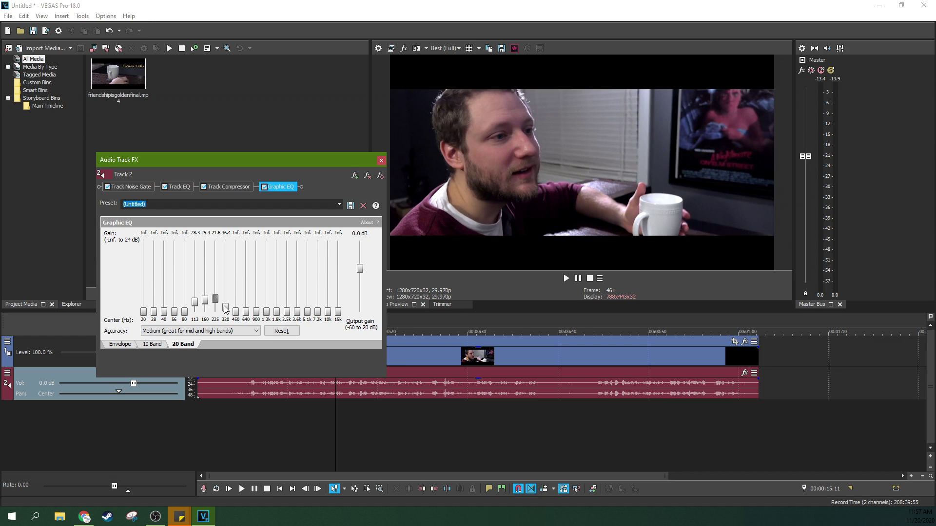
{"action": "mouse_move", "coordinate": [227, 308]}
{"action": "left_mouse_down"}
{"action": "mouse_move", "coordinate": [228, 317]}
{"action": "mouse_move", "coordinate": [216, 307]}
{"action": "mouse_move", "coordinate": [195, 316]}
{"action": "mouse_move", "coordinate": [216, 316]}
{"action": "left_mouse_up"}
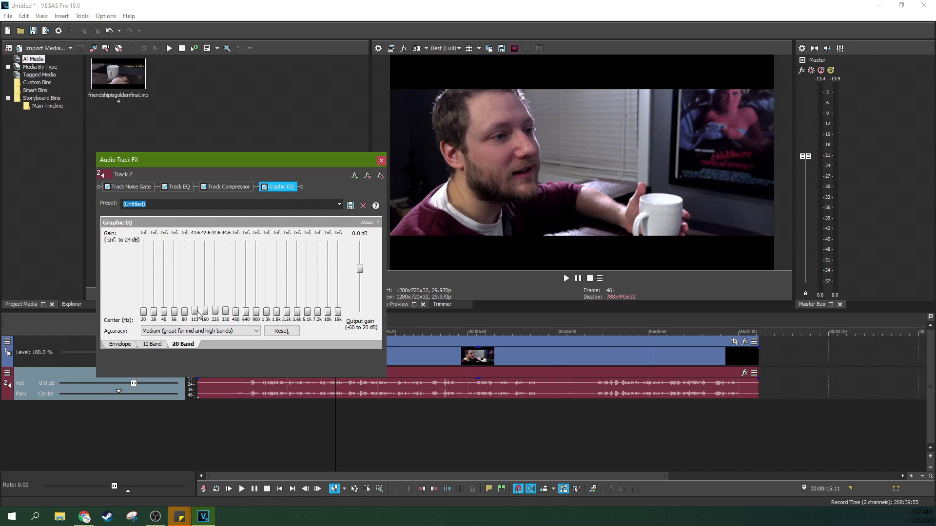
{"action": "left_click", "coordinate": [225, 315]}
{"action": "left_click", "coordinate": [214, 313]}
Audition the EQ-filtered dialogue starting from about 10 seconds, then pause.
{"action": "left_click", "coordinate": [286, 331]}
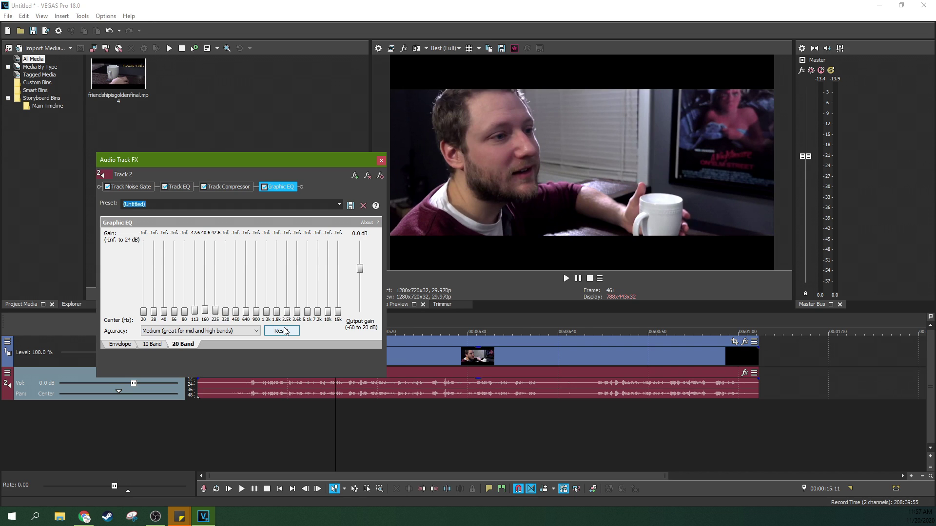
{"action": "left_click", "coordinate": [287, 409]}
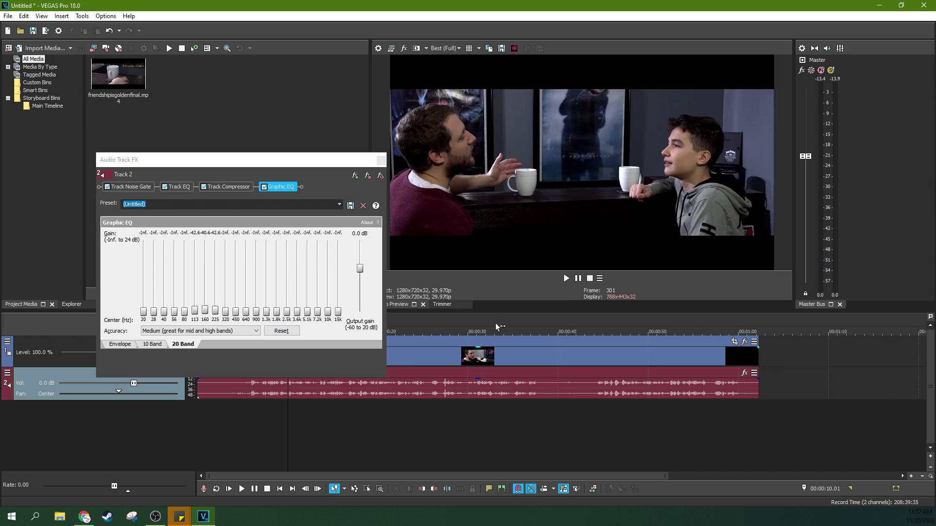
{"action": "left_click", "coordinate": [566, 278]}
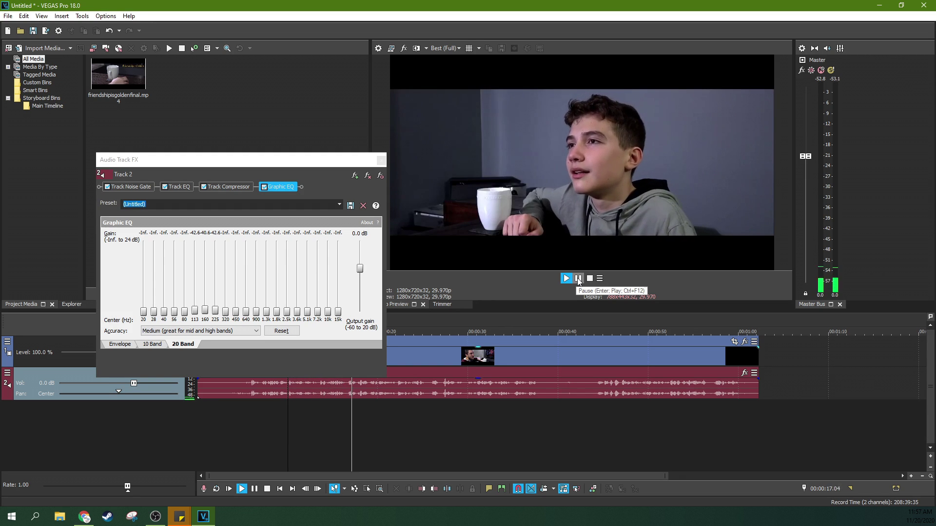
{"action": "left_click", "coordinate": [578, 278]}
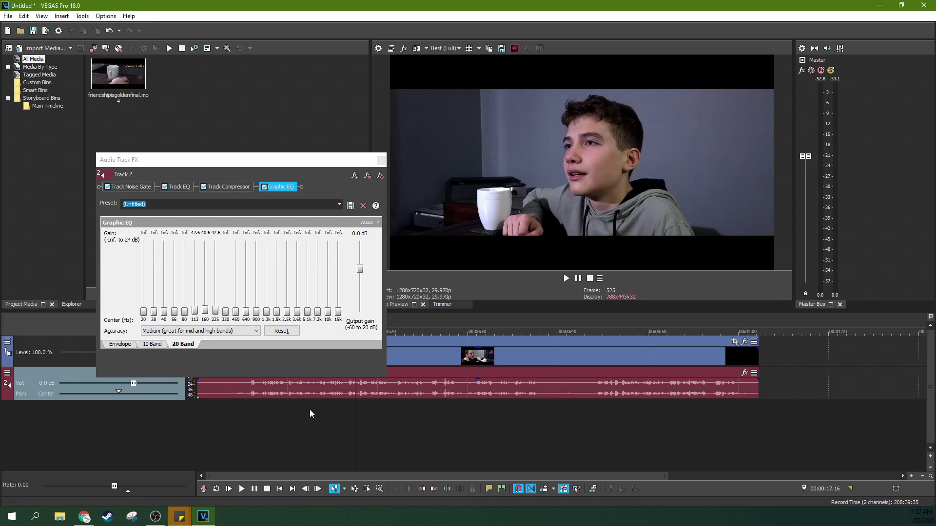
Replay the filtered dialogue from about 12 seconds, pause, and bring up track 2's options menu.
{"action": "left_click", "coordinate": [308, 396]}
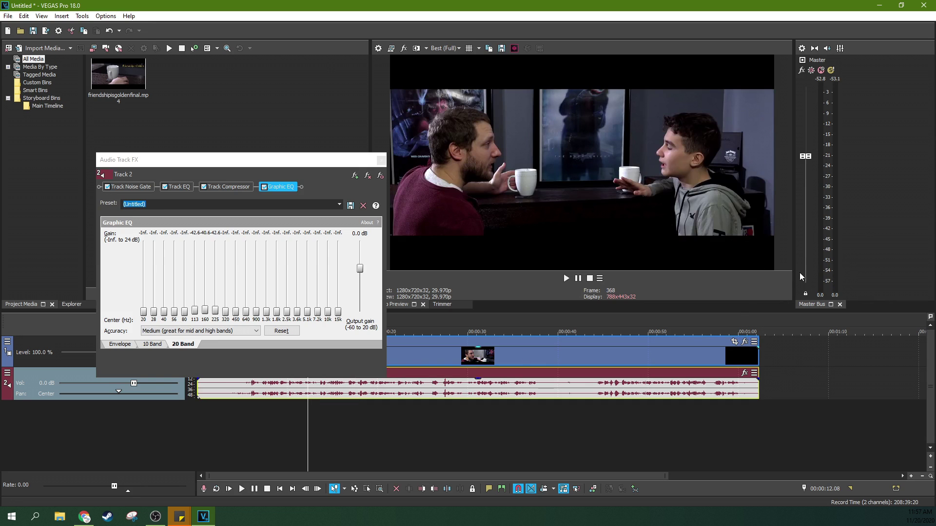
{"action": "key", "text": "space"}
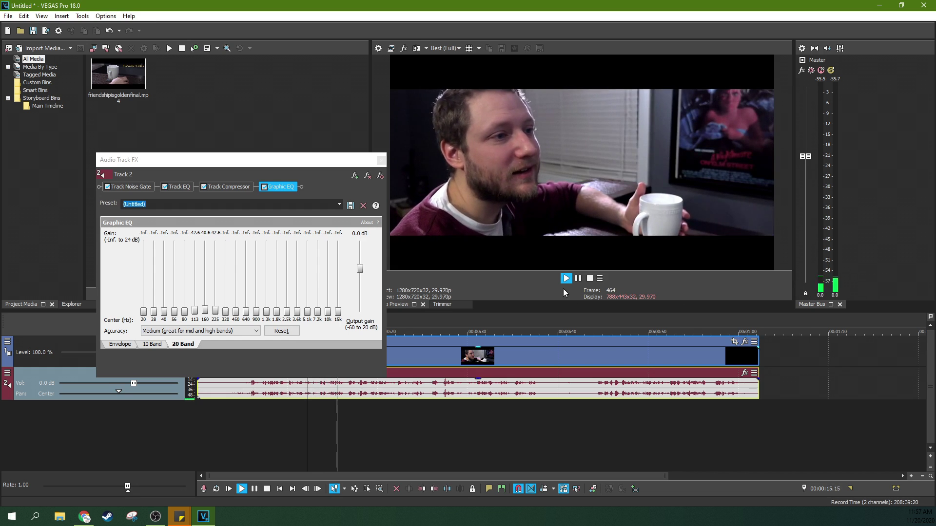
{"action": "left_click", "coordinate": [578, 278]}
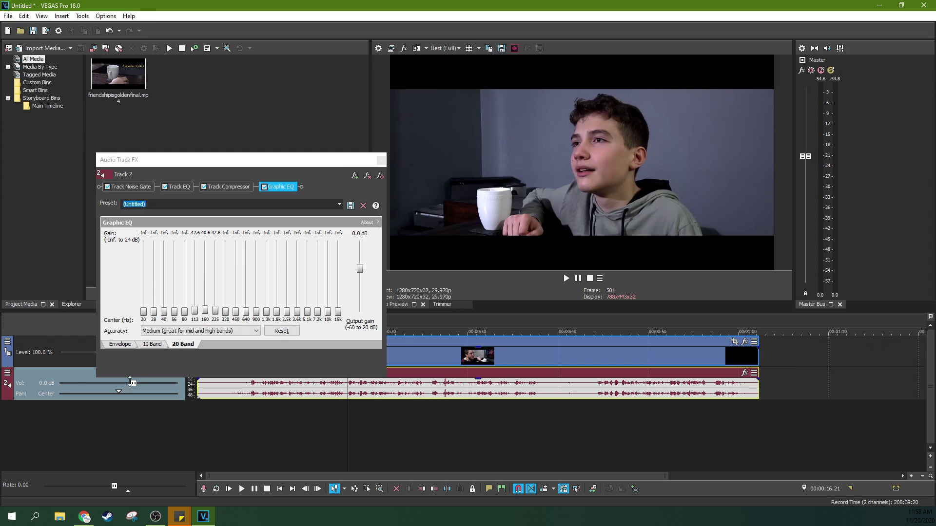
{"action": "right_click", "coordinate": [75, 375]}
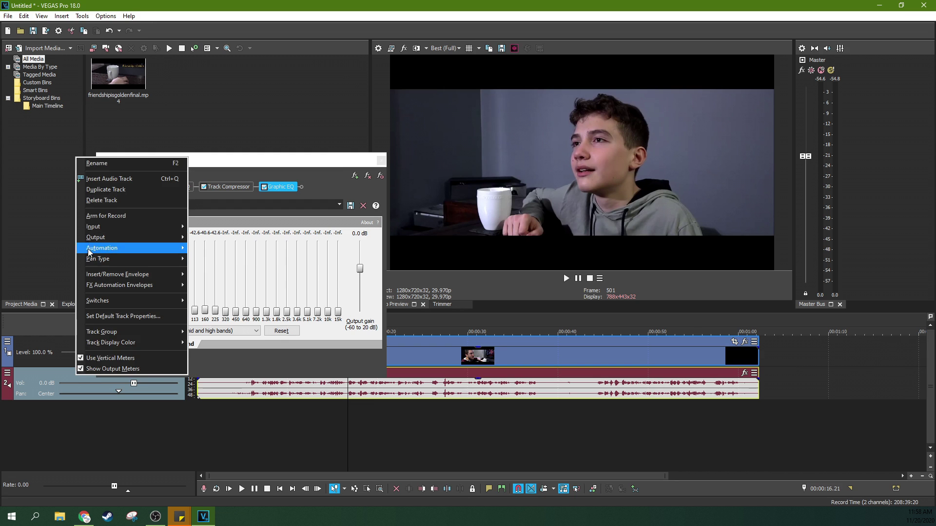
Duplicate the EQ-filtered track once and play back the stack from about 9 seconds.
{"action": "left_click", "coordinate": [100, 186]}
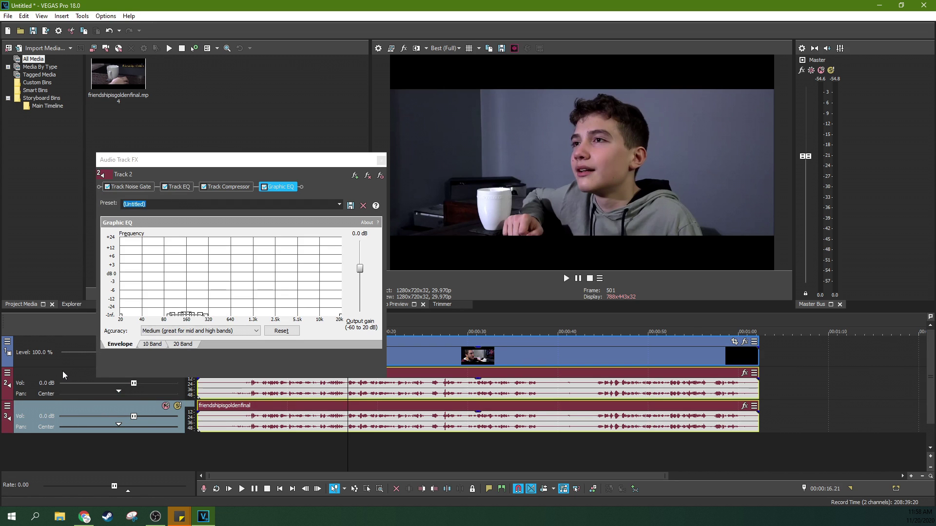
{"action": "right_click", "coordinate": [62, 371]}
{"action": "left_click", "coordinate": [285, 432]}
{"action": "left_click", "coordinate": [285, 432]}
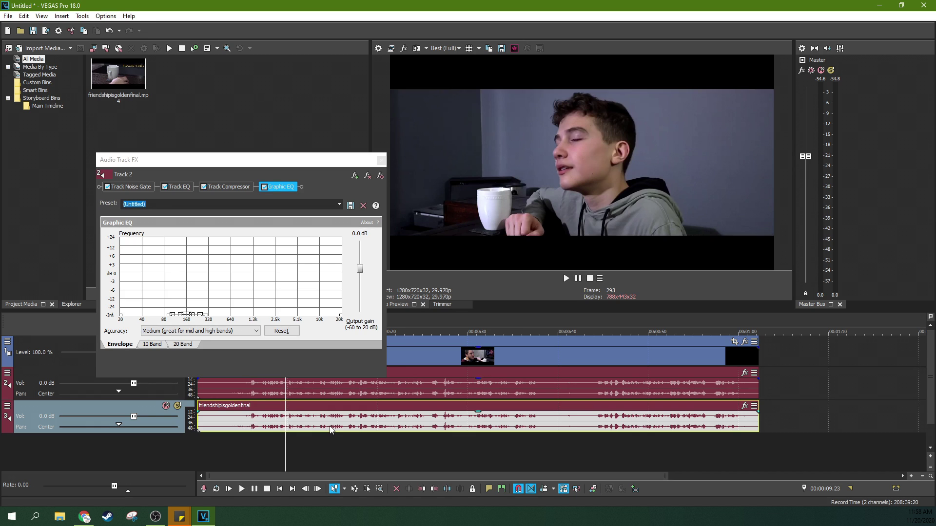
{"action": "left_click", "coordinate": [566, 278]}
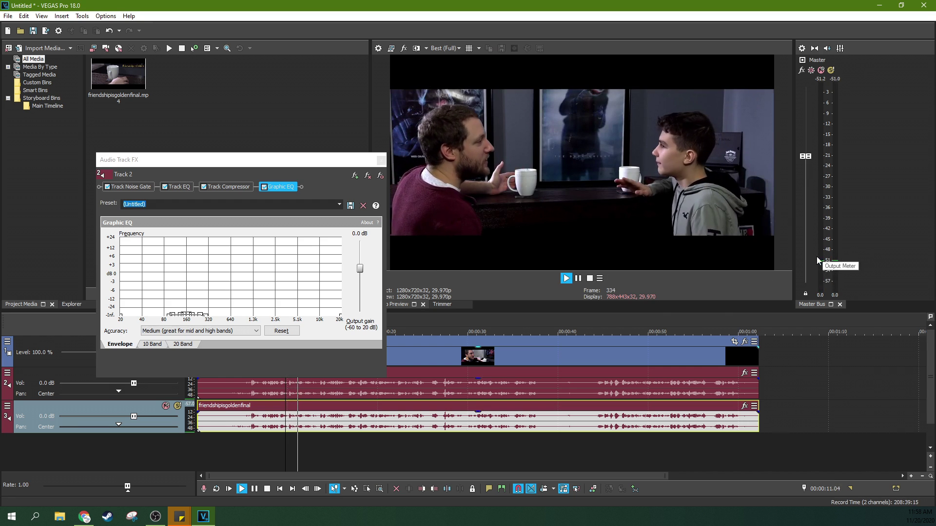
Add two more copies of track 2, stop playback, and show its compressor settings.
{"action": "right_click", "coordinate": [83, 375]}
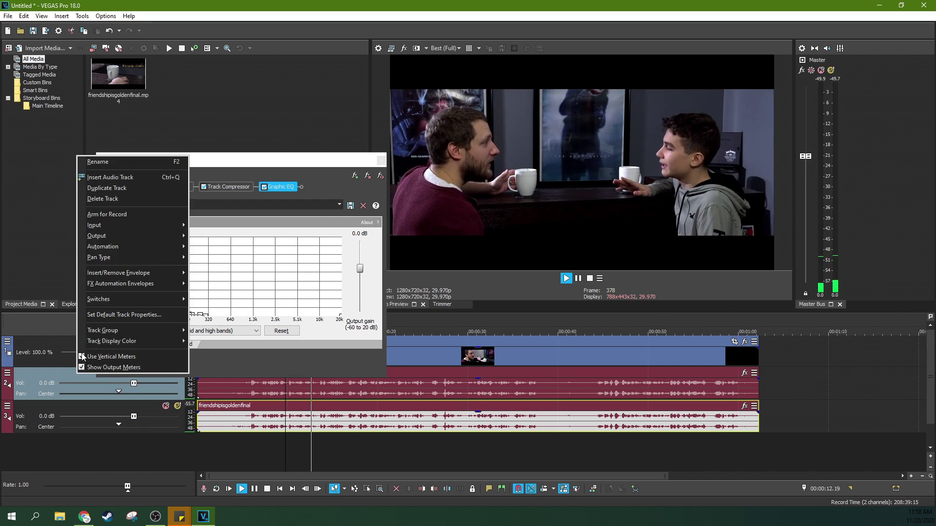
{"action": "left_click", "coordinate": [117, 189]}
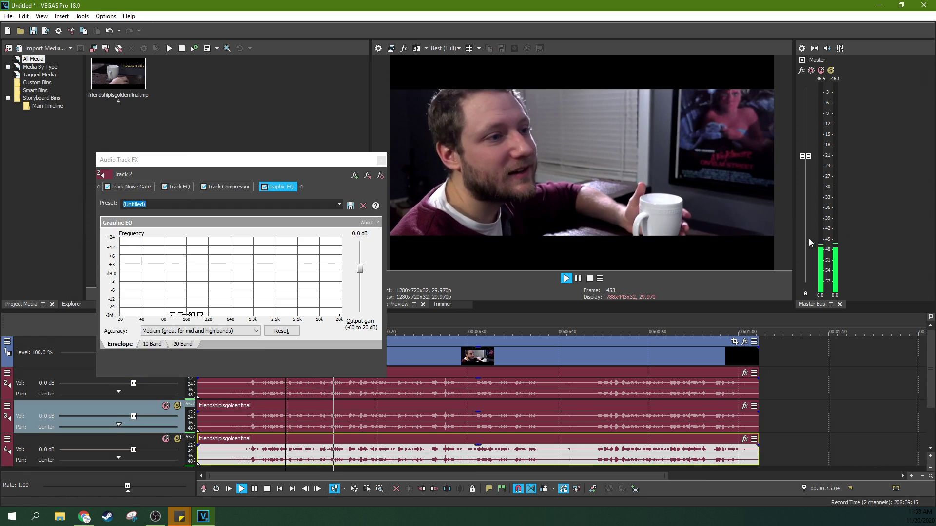
{"action": "right_click", "coordinate": [64, 373]}
{"action": "left_click", "coordinate": [98, 188]}
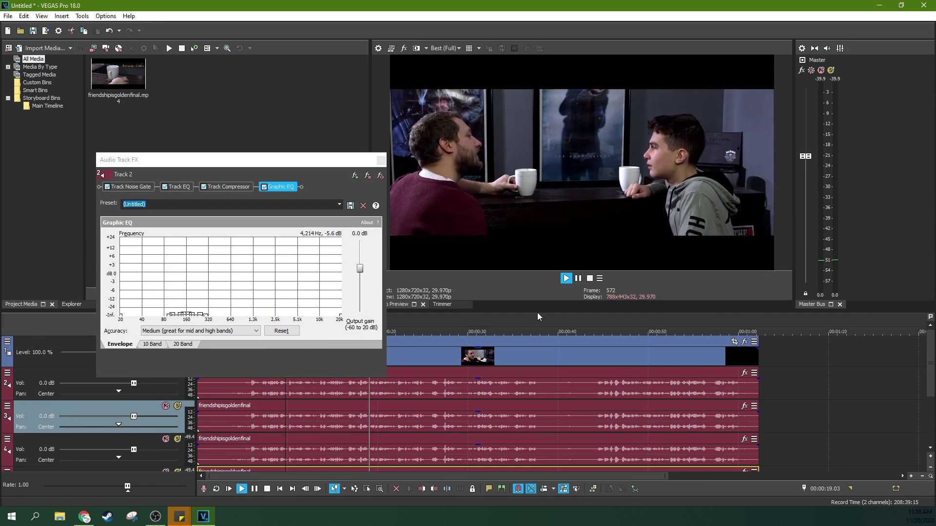
{"action": "key", "text": "space"}
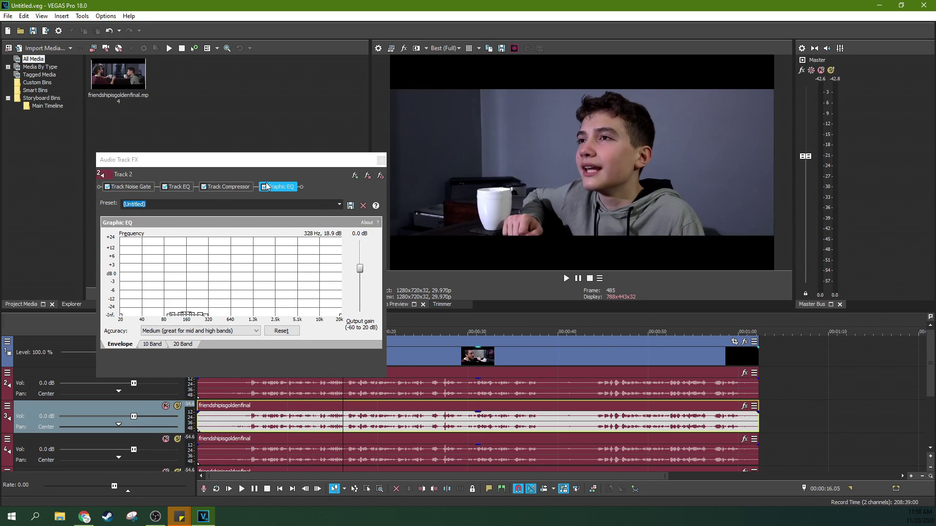
{"action": "left_click", "coordinate": [234, 186]}
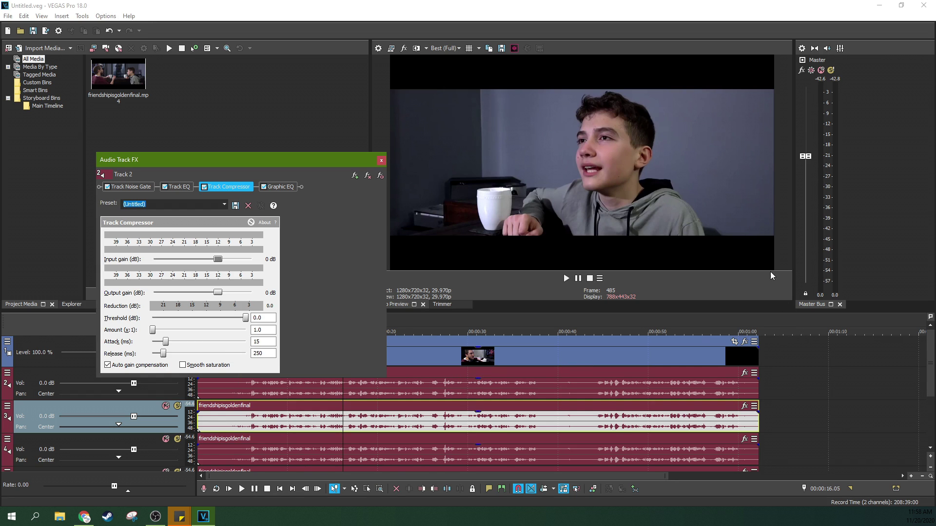
Return to the Graphic EQ, delete duplicate audio tracks 3 and 4, and select track 2's clip.
{"action": "left_click", "coordinate": [282, 187]}
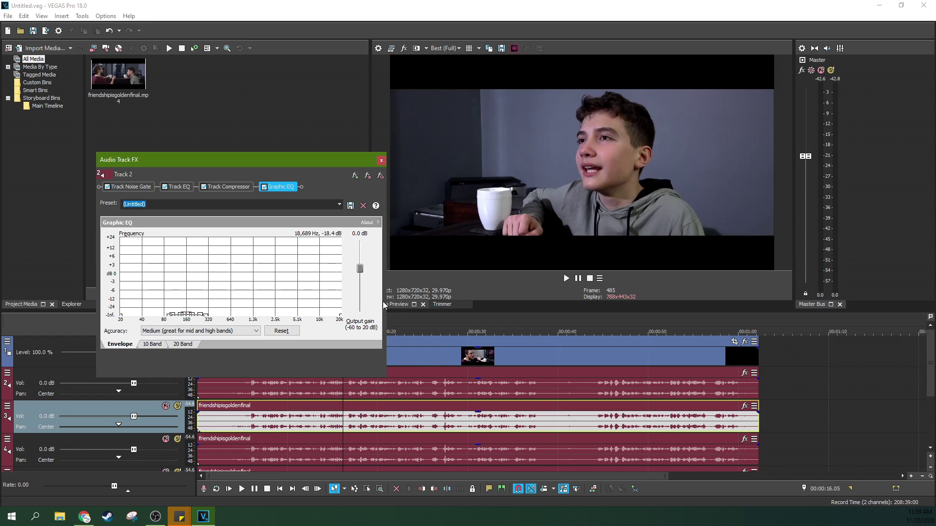
{"action": "right_click", "coordinate": [110, 415]}
{"action": "left_click", "coordinate": [95, 447], "text": "shift"}
{"action": "right_click", "coordinate": [92, 448]}
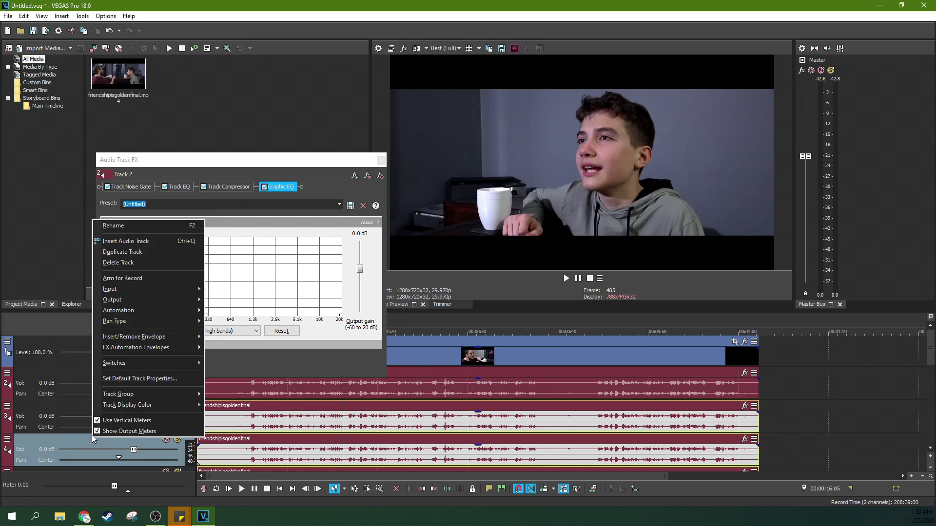
{"action": "left_click", "coordinate": [121, 255]}
{"action": "left_click", "coordinate": [243, 390]}
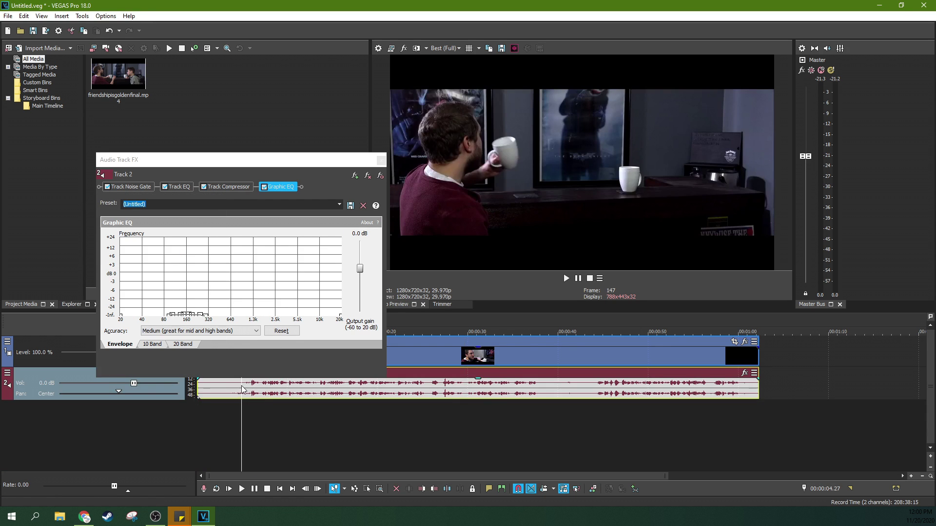
Show the EQ as twenty separate bands and reposition the playhead to 00:00:05.14.
{"action": "left_click", "coordinate": [267, 398]}
{"action": "left_click", "coordinate": [177, 345]}
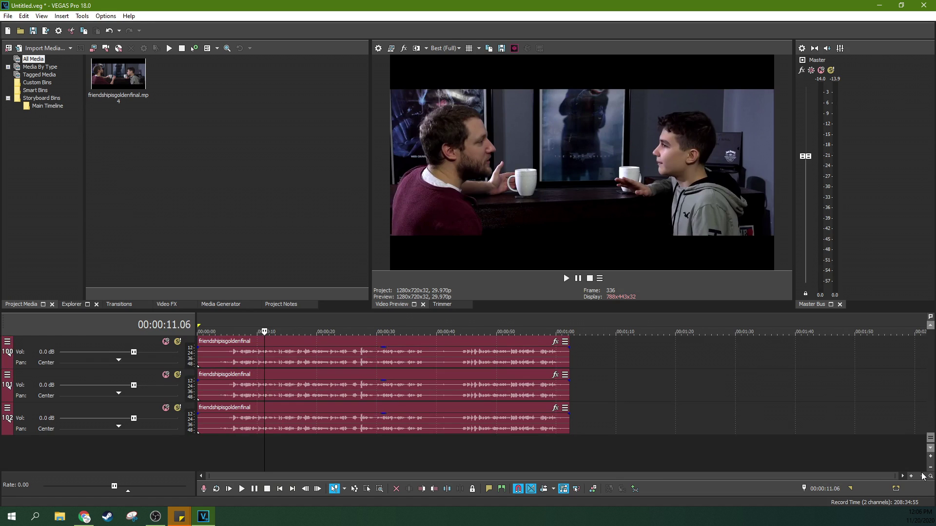
{"action": "left_click", "coordinate": [229, 446]}
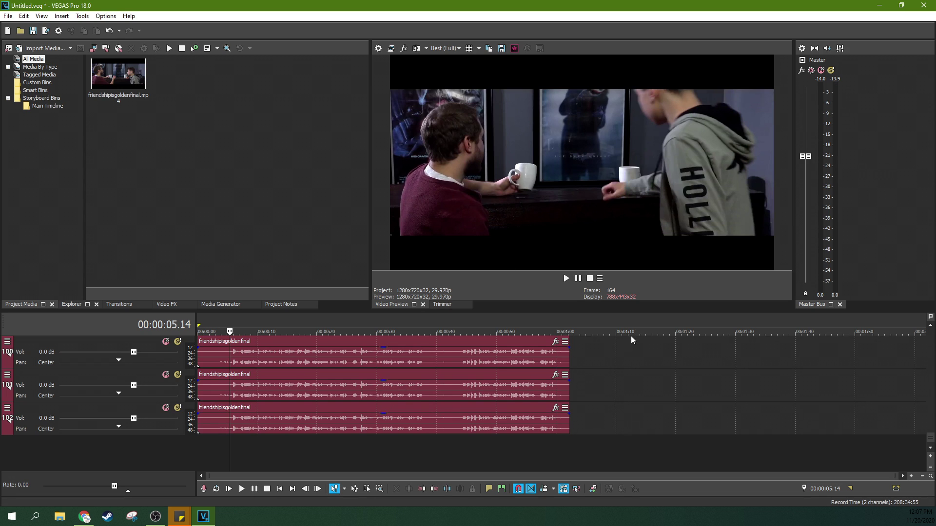
Select track 102 at the bottom of the stack and play the combined dialogue from 00:00:07.03.
{"action": "left_click", "coordinate": [228, 429]}
{"action": "left_click", "coordinate": [236, 430]}
{"action": "scroll", "coordinate": [235, 430], "scroll_direction": "up", "scroll_amount": 4}
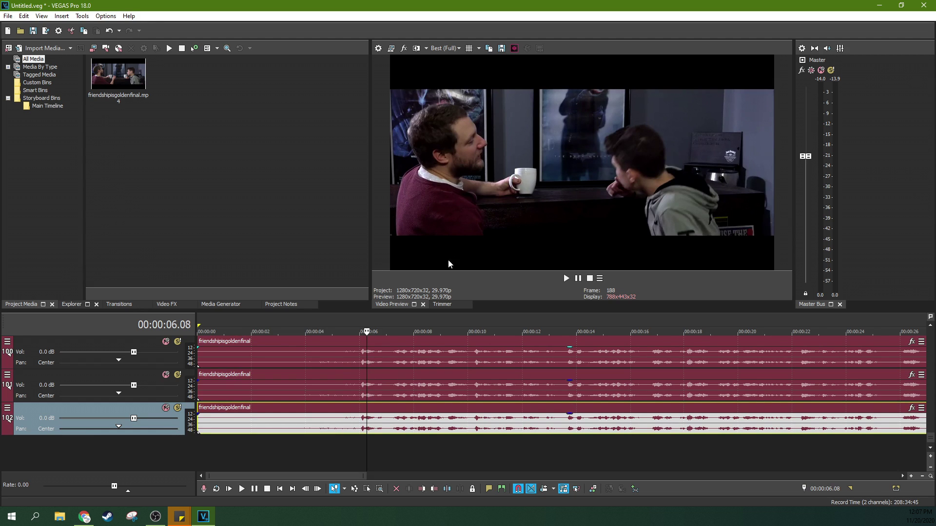
{"action": "left_click", "coordinate": [364, 391]}
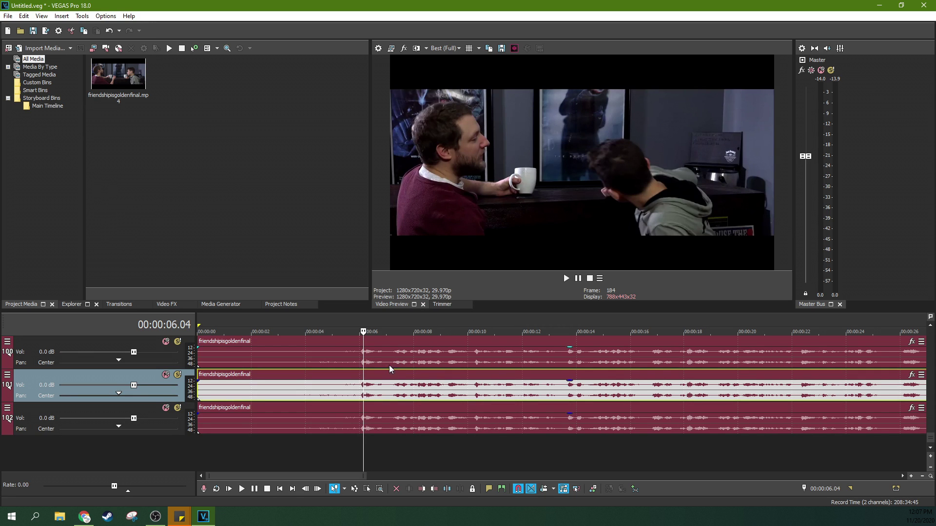
{"action": "left_click", "coordinate": [390, 389]}
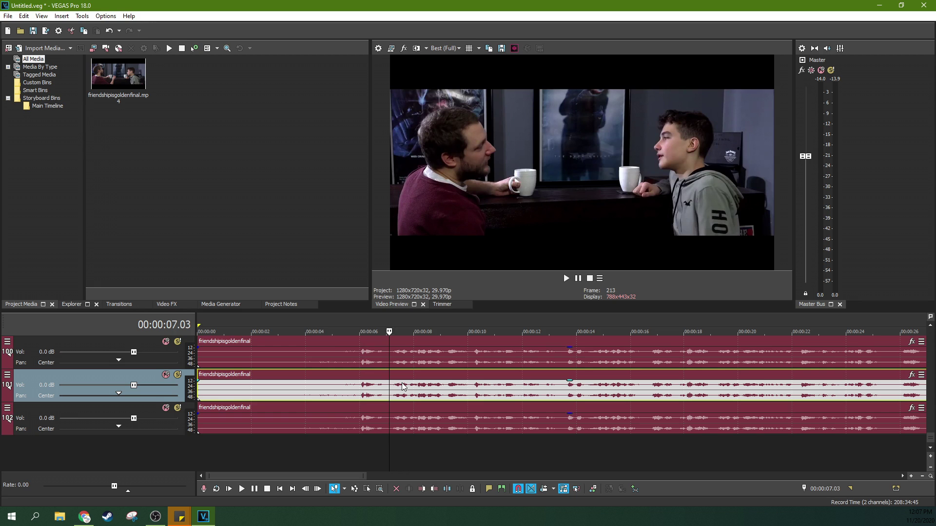
{"action": "left_click", "coordinate": [362, 412]}
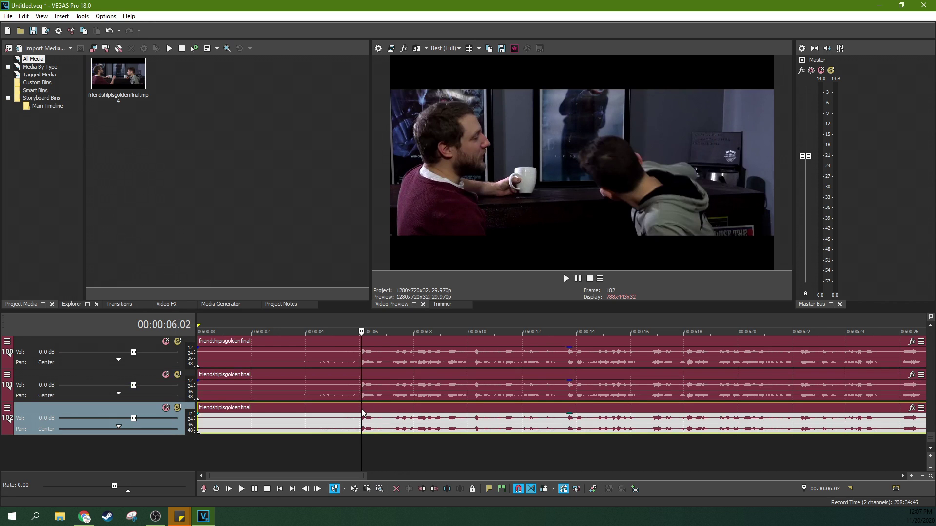
{"action": "left_click", "coordinate": [566, 278]}
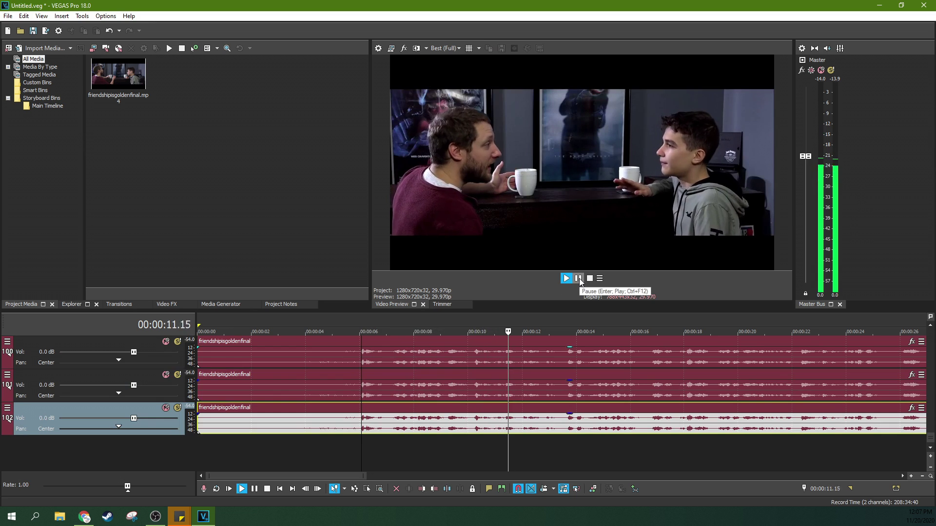
{"action": "key", "text": "Return"}
{"action": "scroll", "coordinate": [643, 343], "scroll_direction": "down", "scroll_amount": 5}
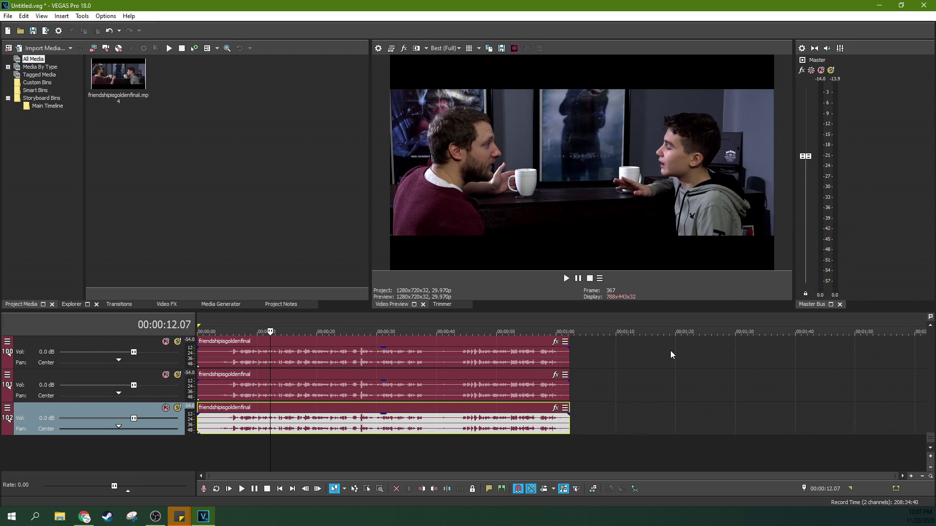
Drag the original clip from Project Media onto new track 104 after the filtered stack.
{"action": "left_click_drag", "start_coordinate": [114, 89], "coordinate": [652, 359]}
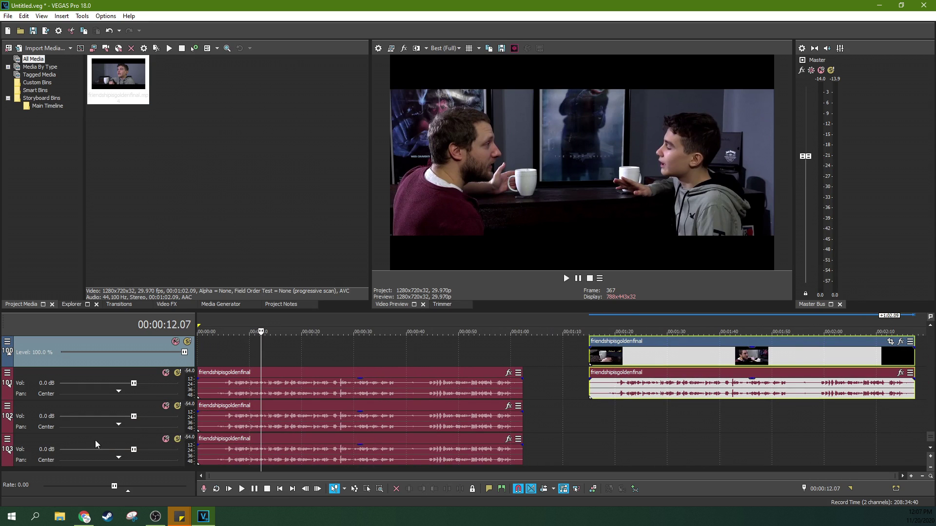
{"action": "scroll", "coordinate": [95, 440], "scroll_direction": "down", "scroll_amount": 1}
{"action": "left_click", "coordinate": [584, 452]}
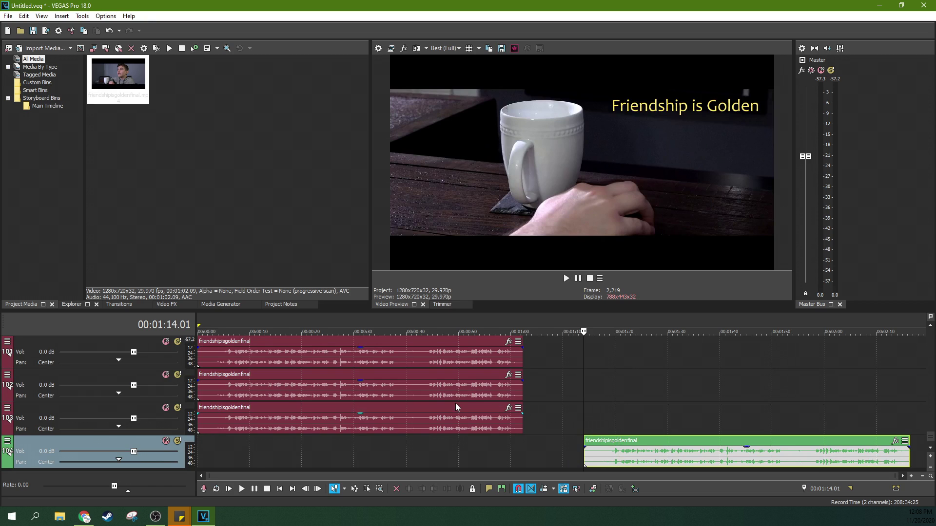
Open and close track 104's audio effects, then play the original audio from 01:18.23.
{"action": "right_click", "coordinate": [2, 449]}
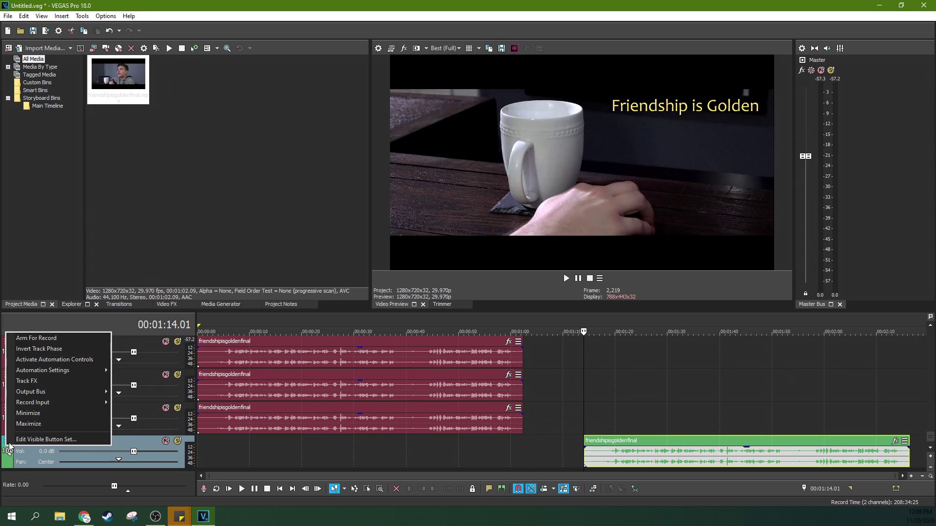
{"action": "left_click", "coordinate": [37, 382]}
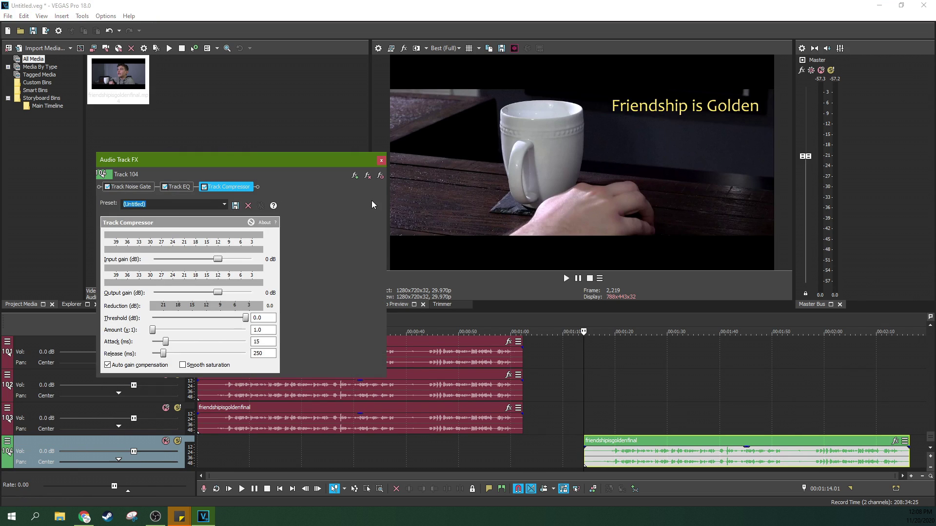
{"action": "left_click", "coordinate": [381, 161]}
{"action": "left_click", "coordinate": [608, 416]}
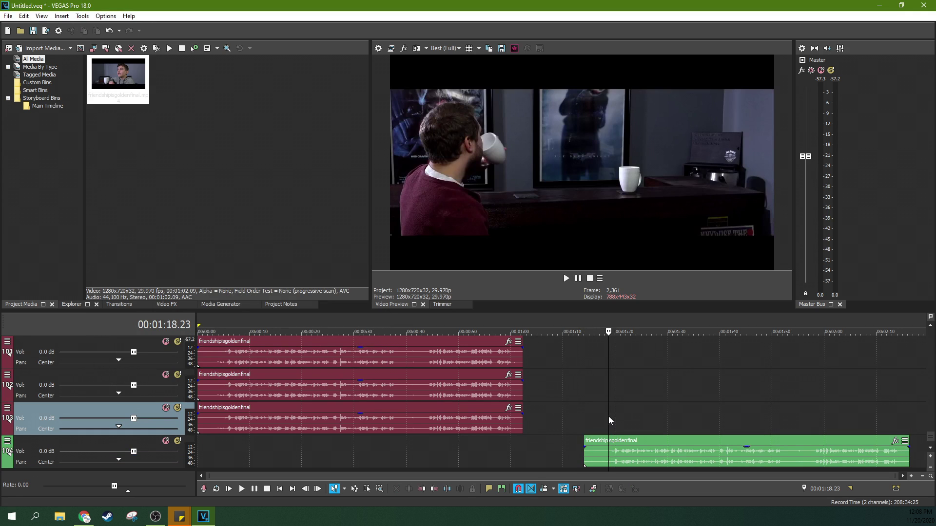
{"action": "key", "text": "space"}
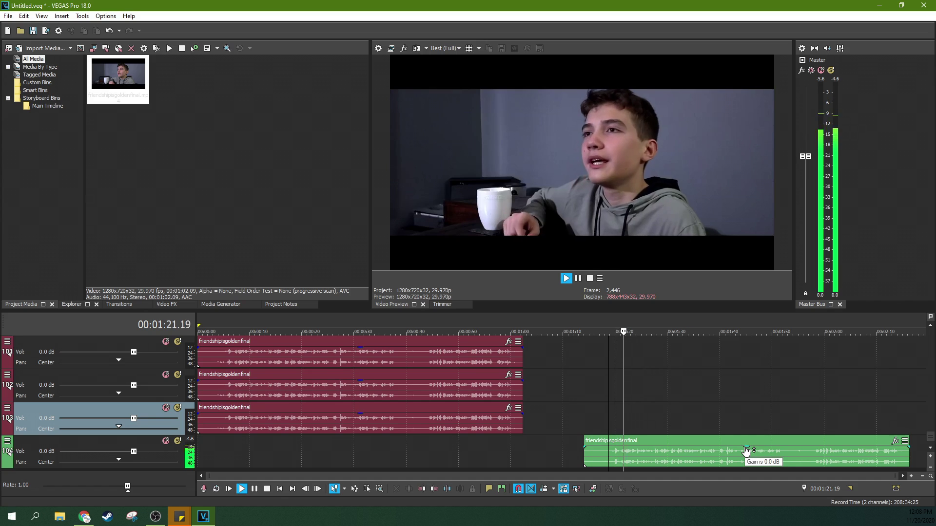
Lower track 104's clip gain to -5.2 dB and listen from 01:19.04 until 01:30.12.
{"action": "left_click_drag", "start_coordinate": [746, 449], "coordinate": [745, 460]}
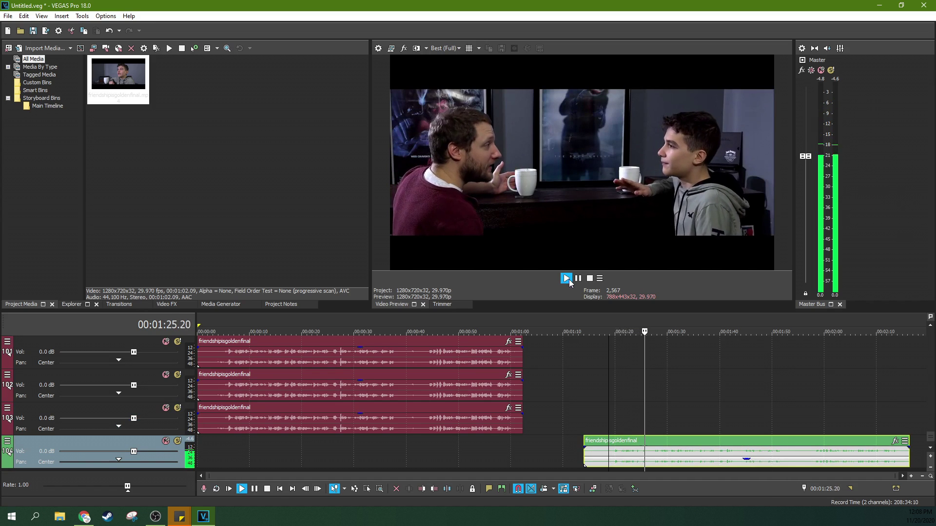
{"action": "left_click", "coordinate": [577, 281]}
{"action": "left_click", "coordinate": [610, 419]}
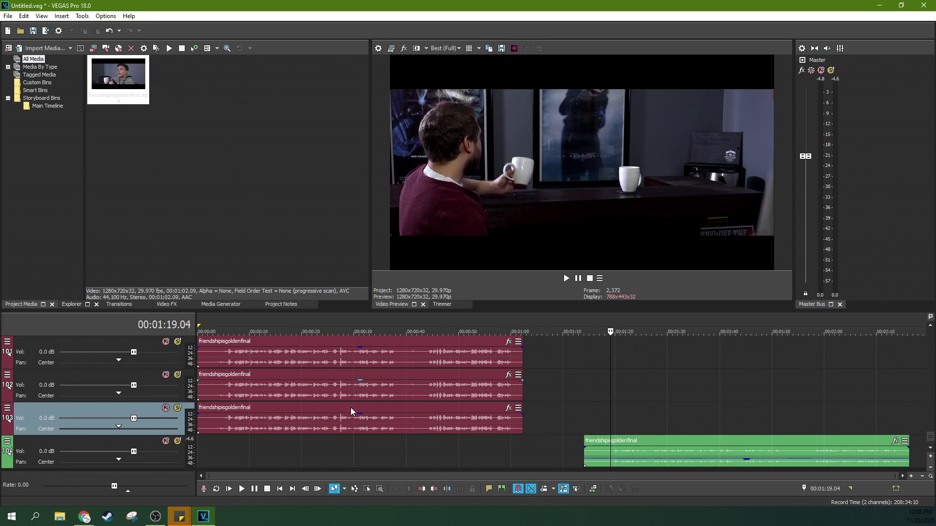
{"action": "left_click", "coordinate": [613, 461]}
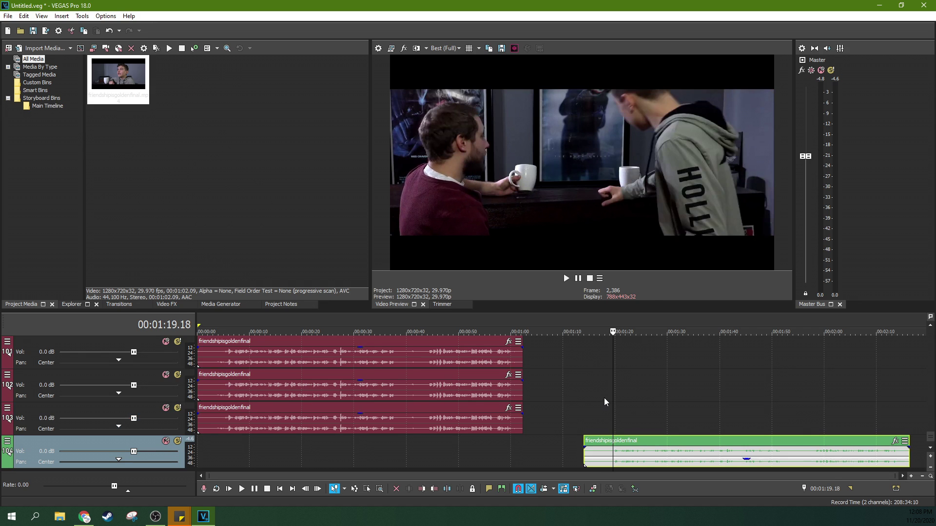
{"action": "key", "text": "space"}
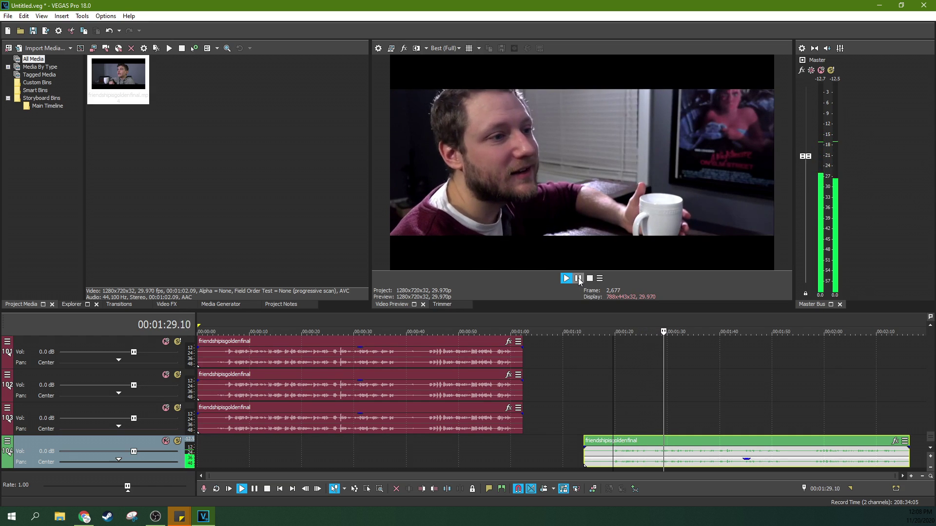
{"action": "left_click", "coordinate": [579, 281]}
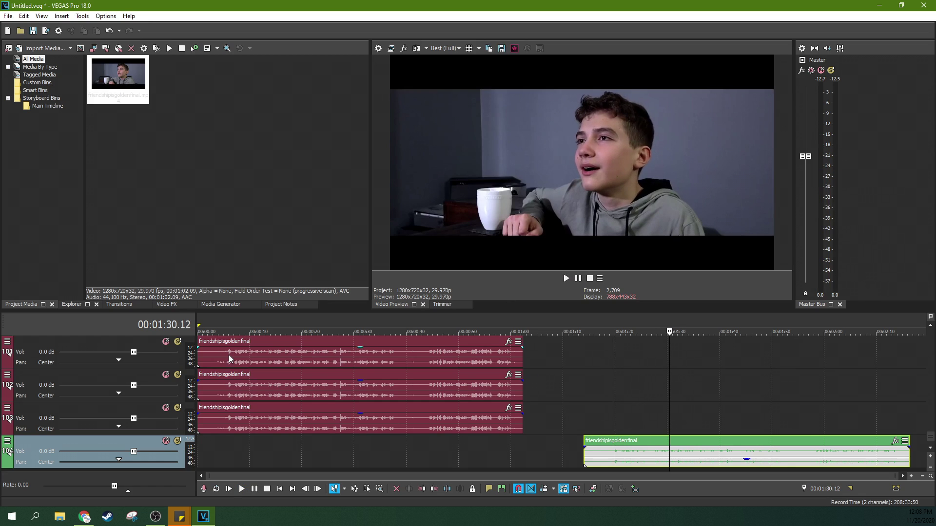
{"action": "left_click", "coordinate": [225, 428]}
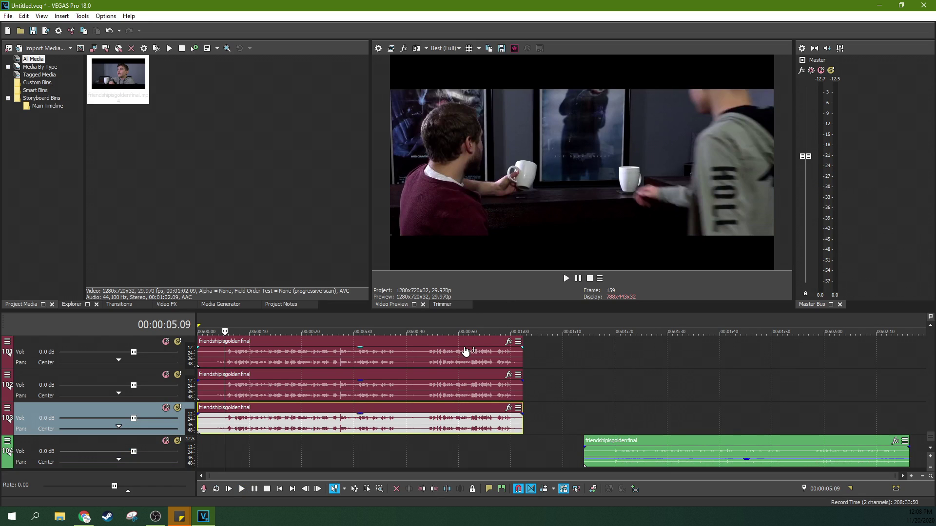
{"action": "left_click", "coordinate": [567, 280]}
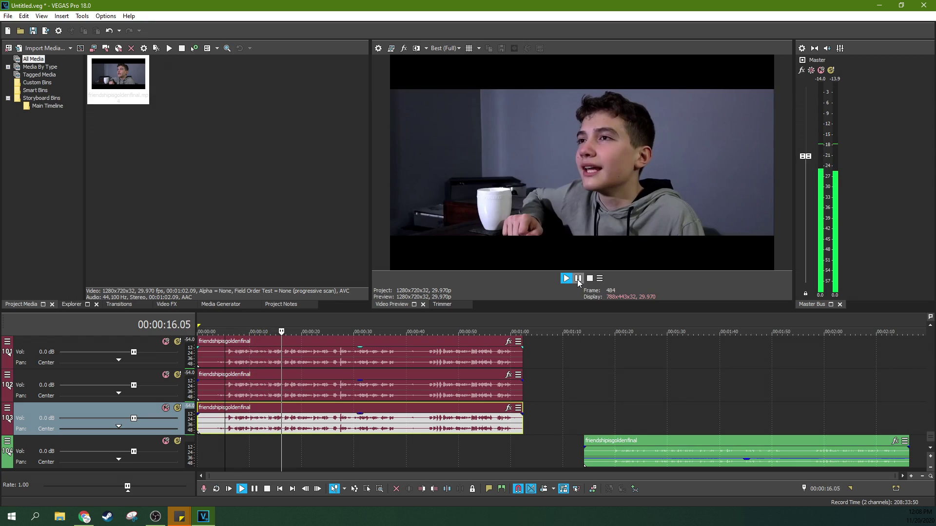
{"action": "left_click", "coordinate": [578, 278]}
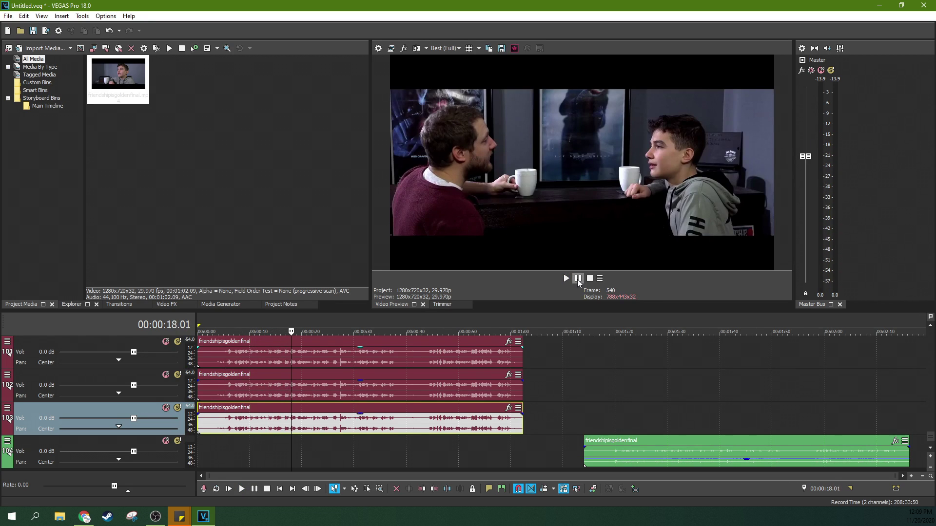
{"action": "left_click", "coordinate": [613, 396]}
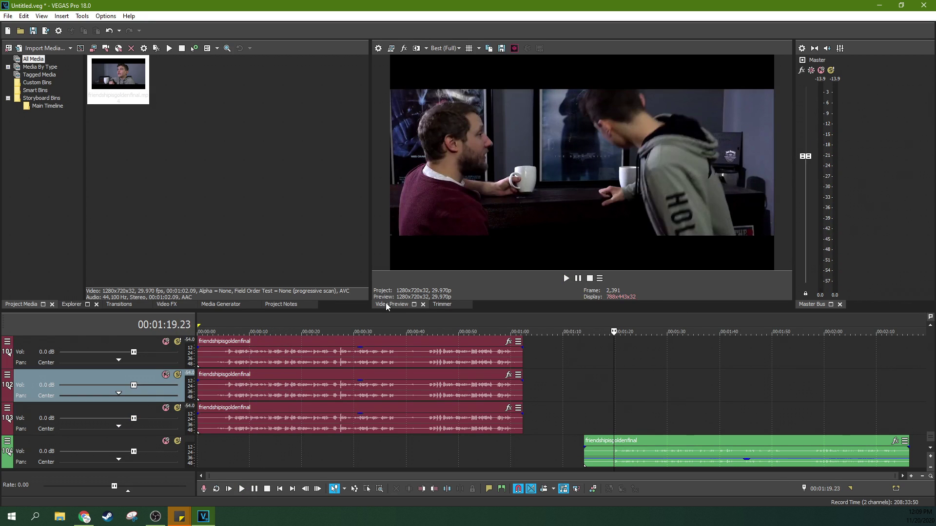
{"action": "left_click", "coordinate": [607, 417]}
{"action": "scroll", "coordinate": [613, 416], "scroll_direction": "up", "scroll_amount": 3}
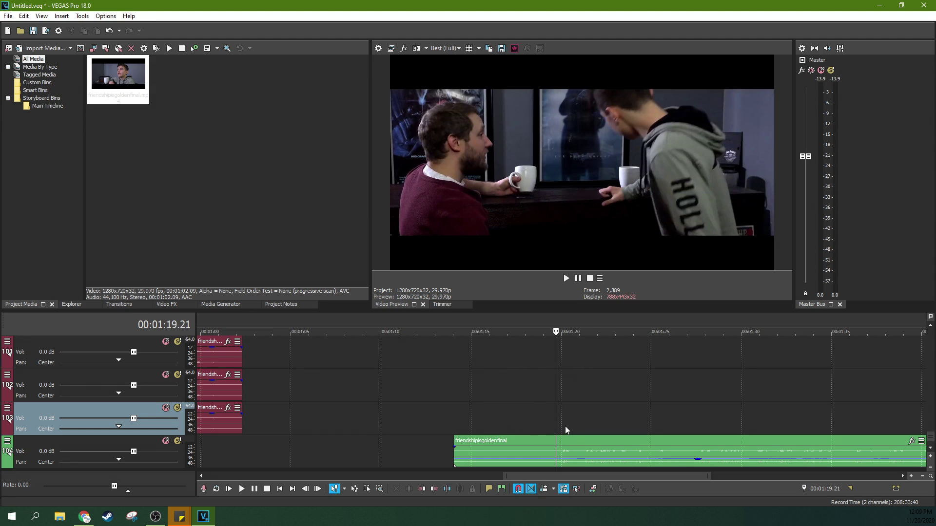
{"action": "key", "text": "Page_Down"}
{"action": "scroll", "coordinate": [476, 380], "scroll_direction": "down", "scroll_amount": 4}
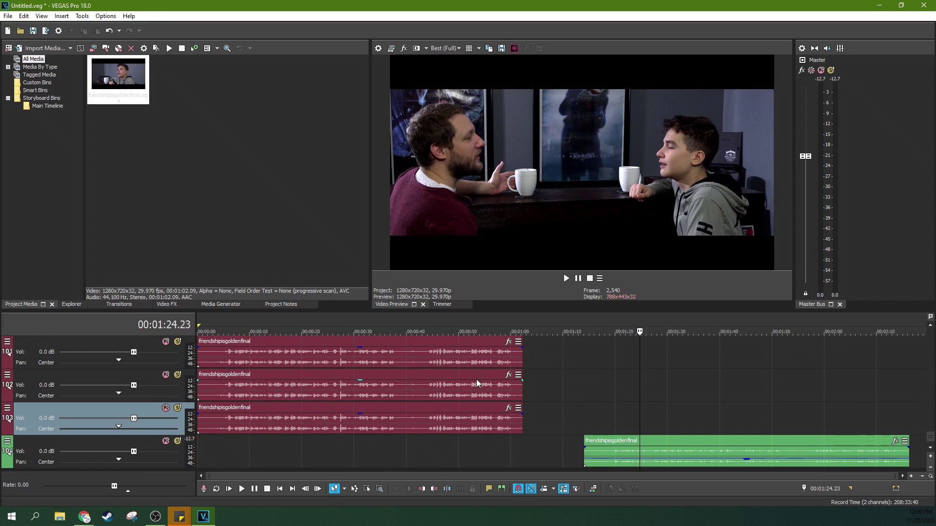
{"action": "left_click", "coordinate": [228, 391]}
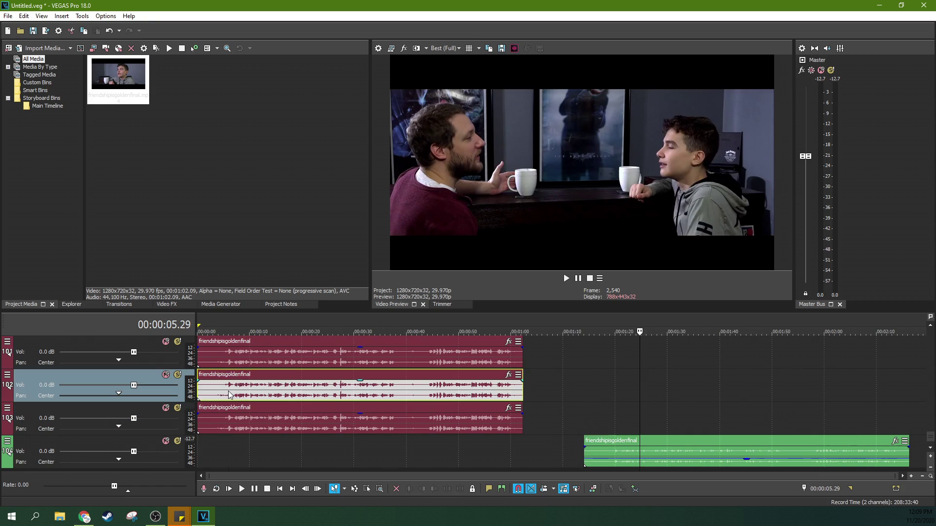